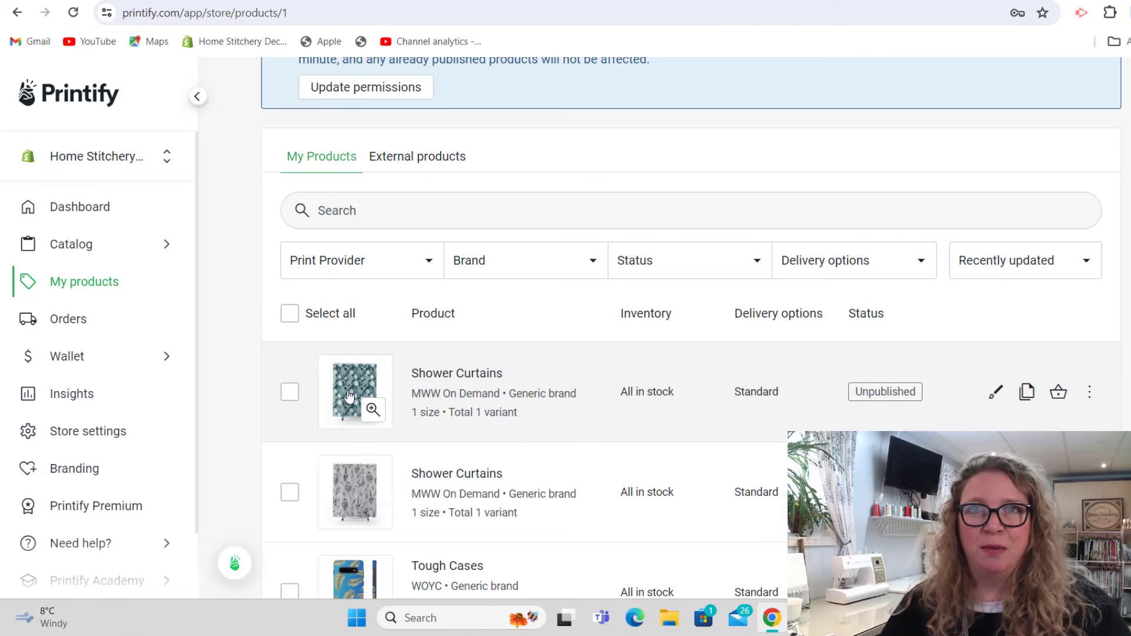
Step: Preview the palm-leaf shower curtain product's front mockup at a larger size
click(349, 396)
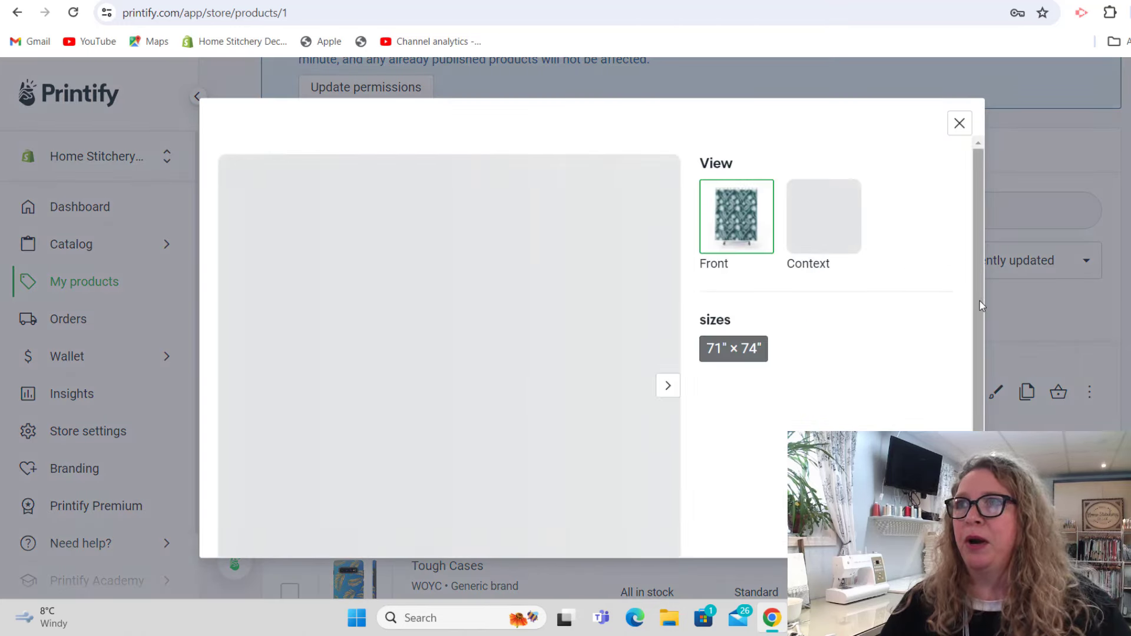
drag(980, 302, 978, 325)
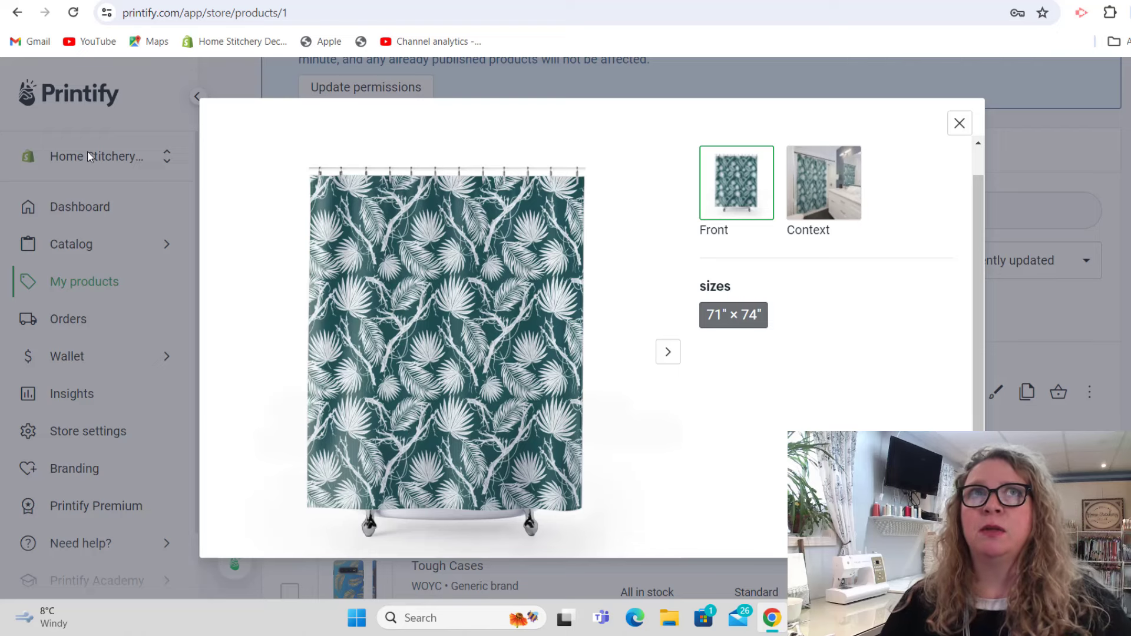
Step: Switch to the Etsy mockuPOD shop page and review its shower curtain mockup bundles
key(ctrl+Tab)
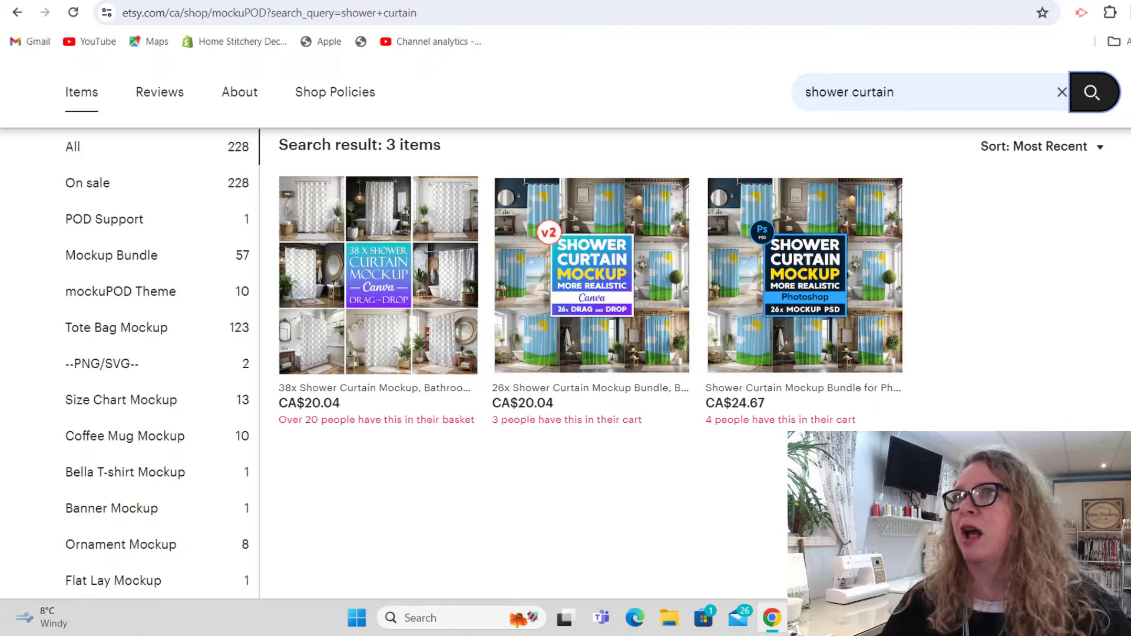
scroll(566, 330, up, 6)
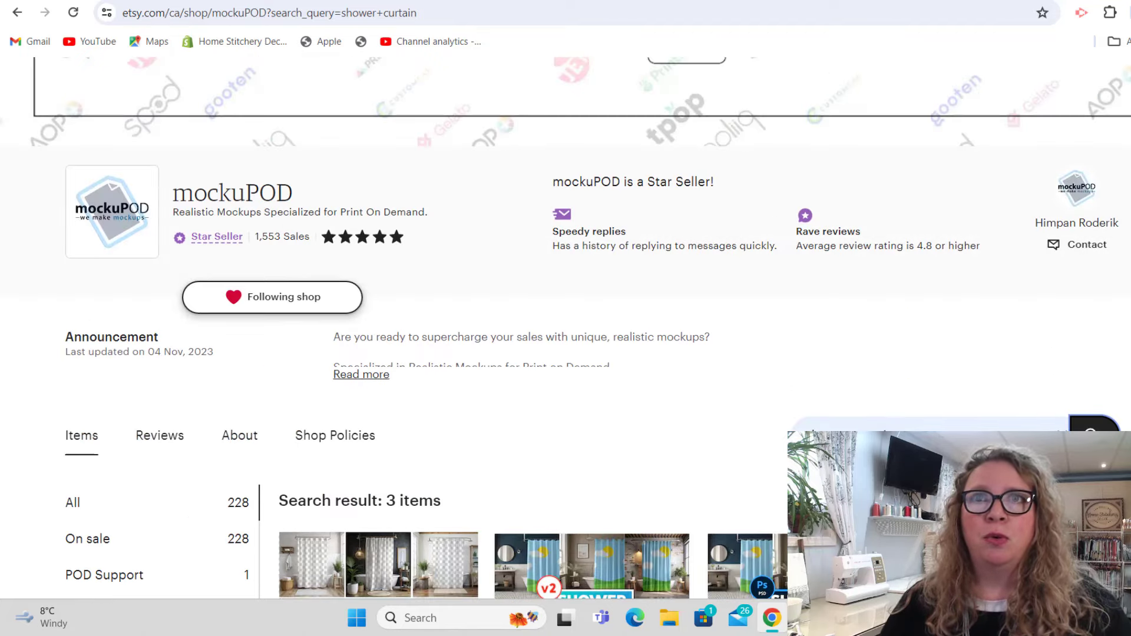
scroll(566, 330, down, 3)
scroll(565, 330, down, 2)
scroll(565, 330, up, 1)
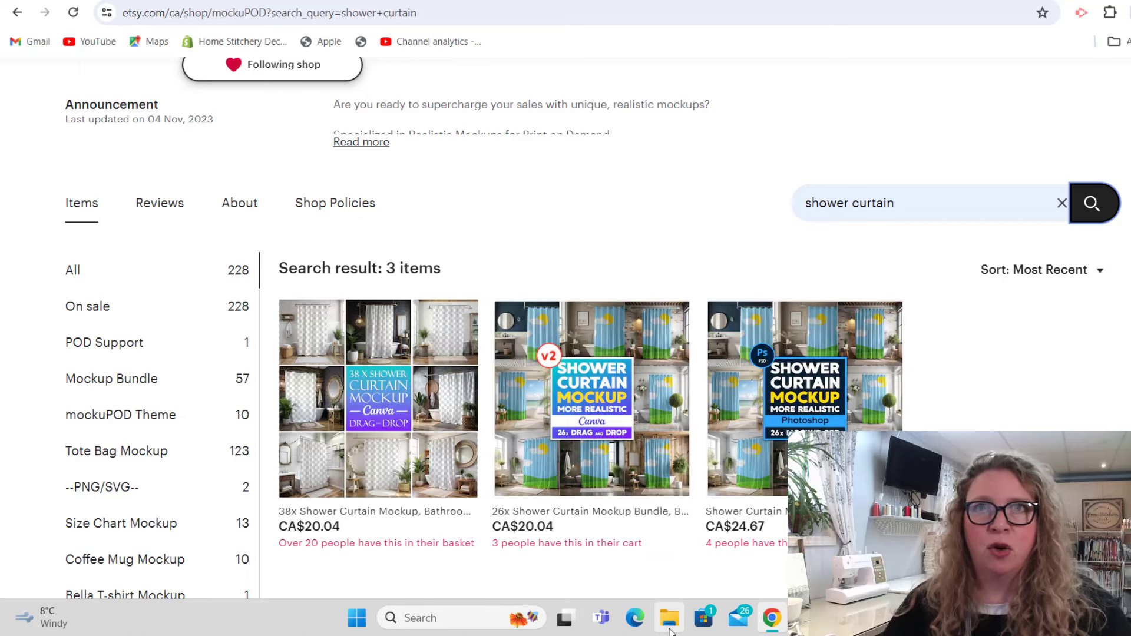
Step: Switch to Canva and open the Shower Curtain Mockups folder from the project folders
click(478, 0)
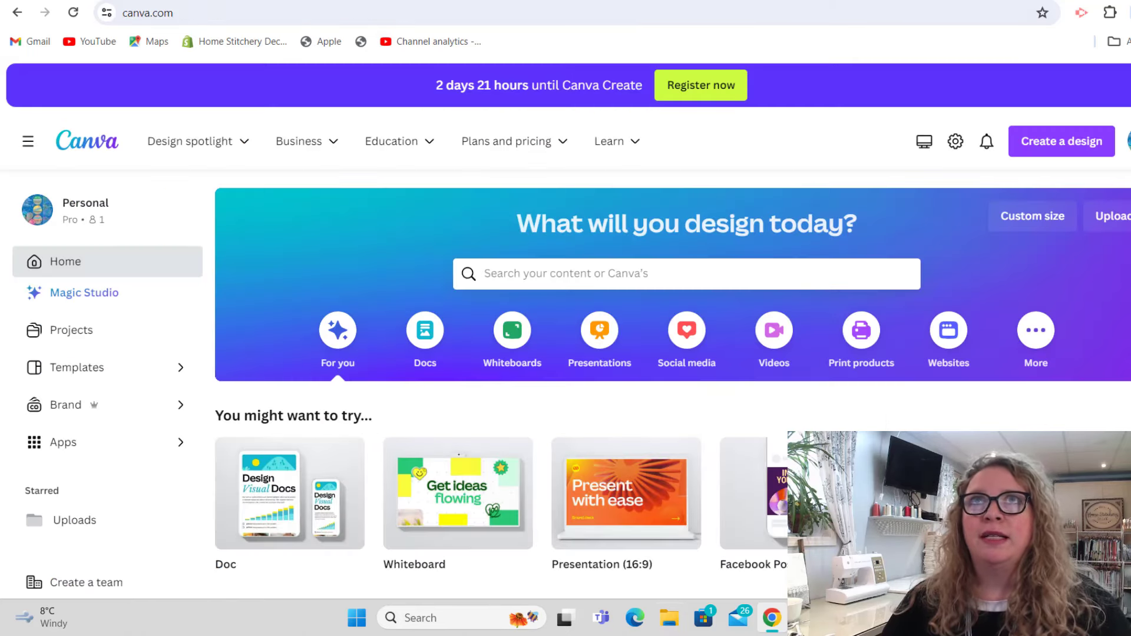
click(89, 330)
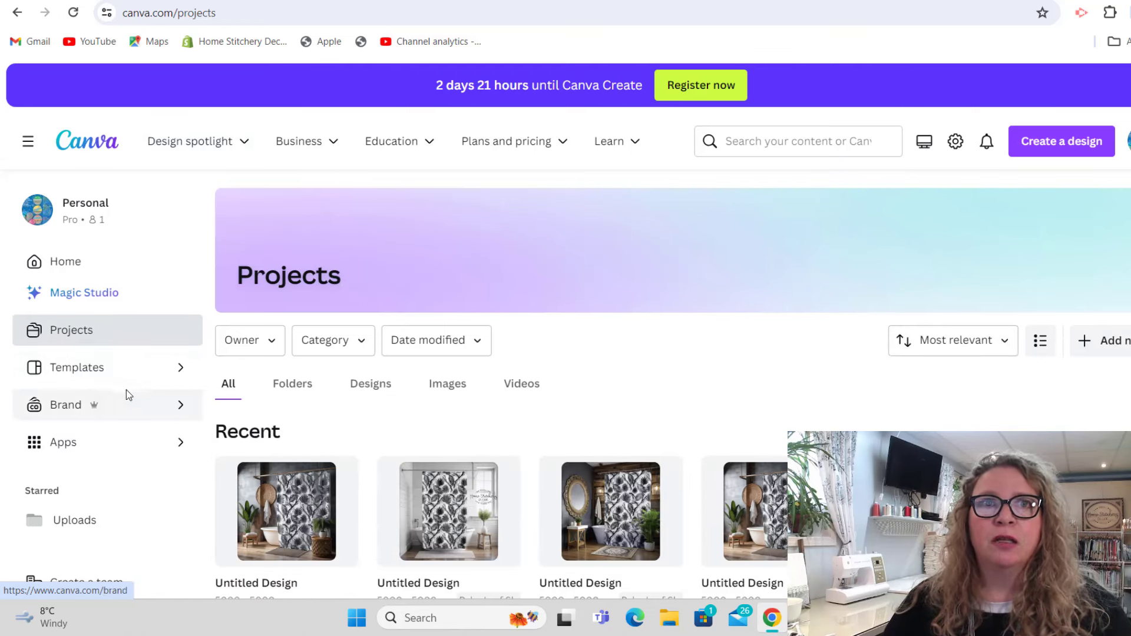
click(293, 386)
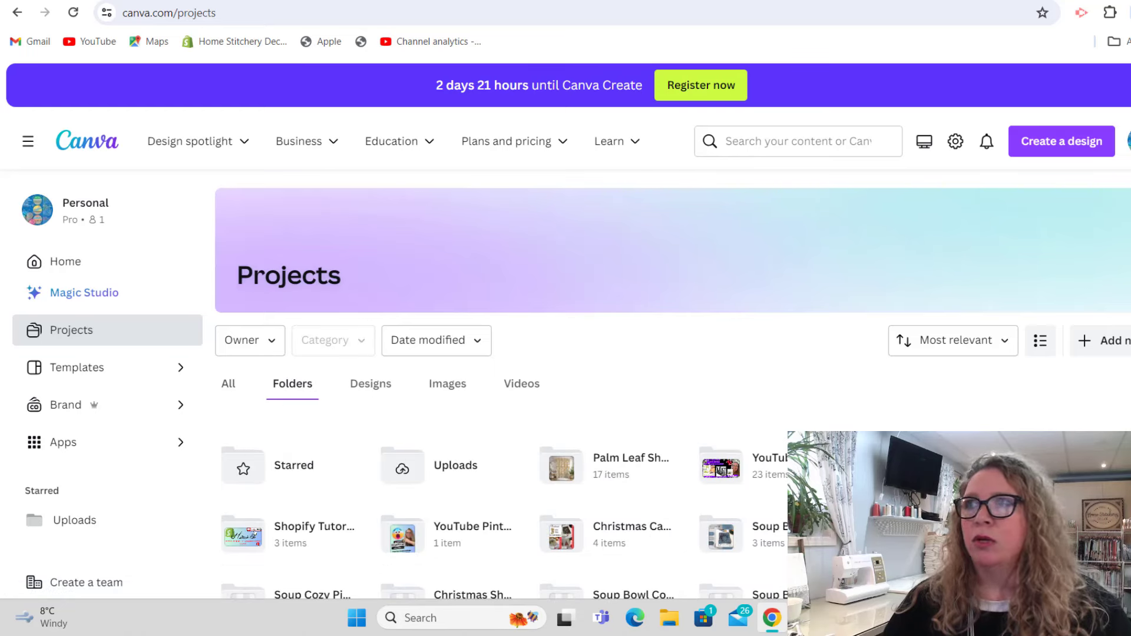
scroll(572, 383, down, 2)
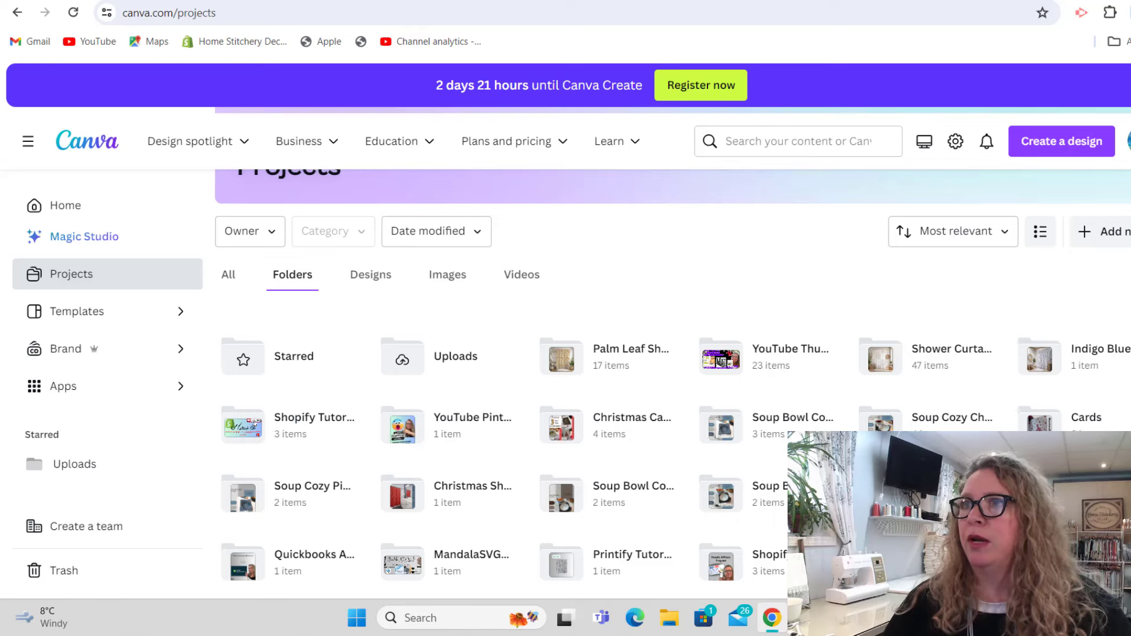
click(913, 355)
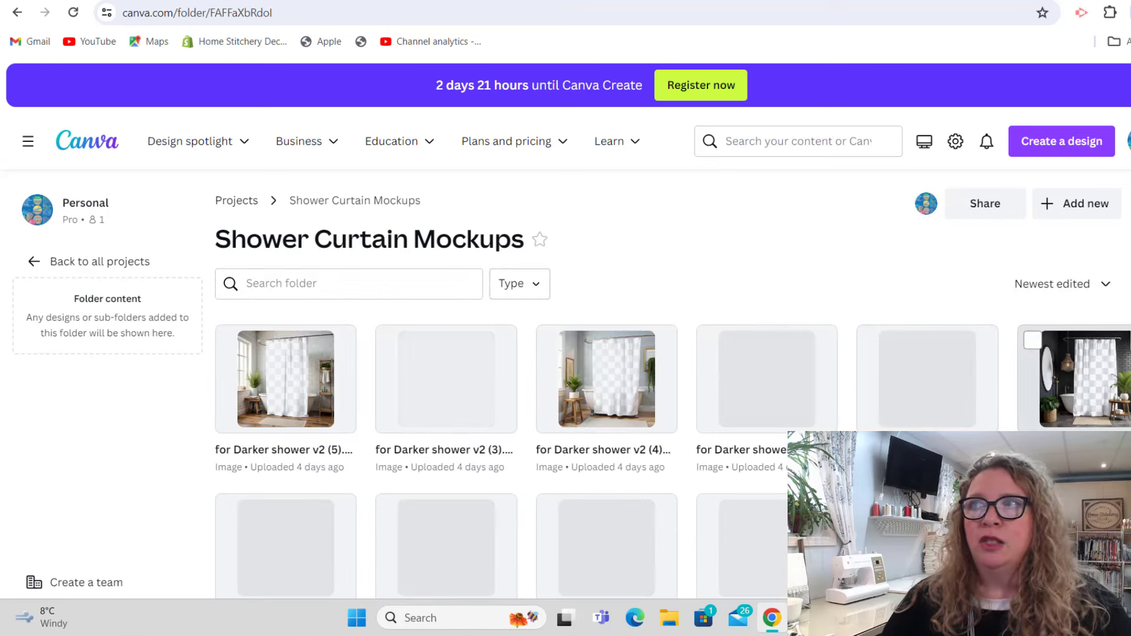
Step: Browse the shower curtain mockup images in the folder, including the darker-design and blank-white variants
scroll(566, 383, down, 2)
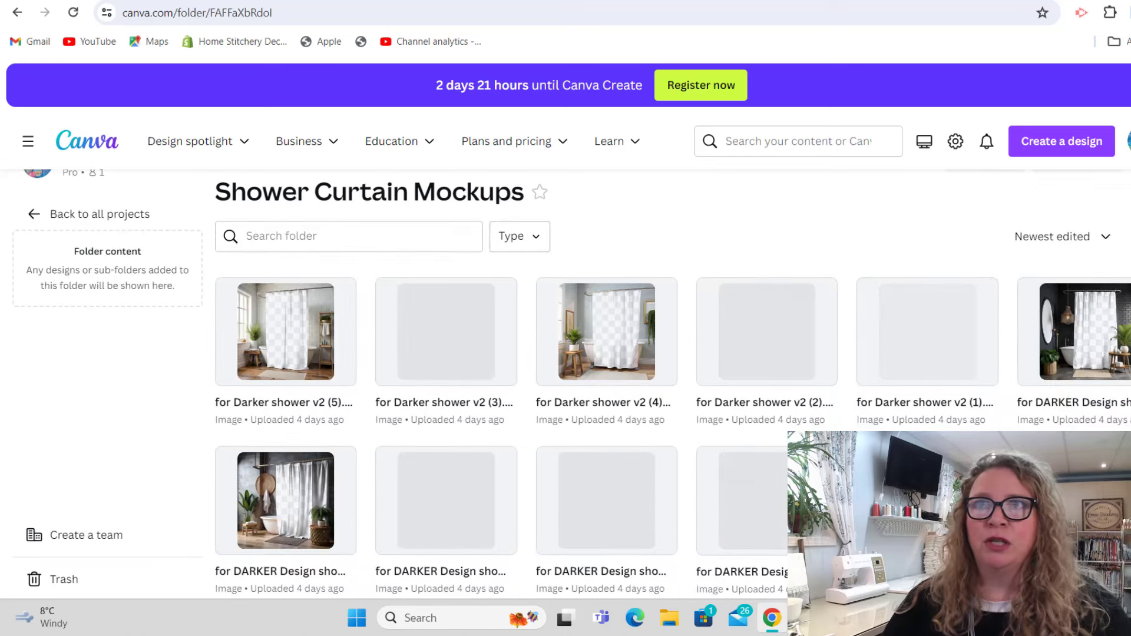
scroll(566, 383, down, 2)
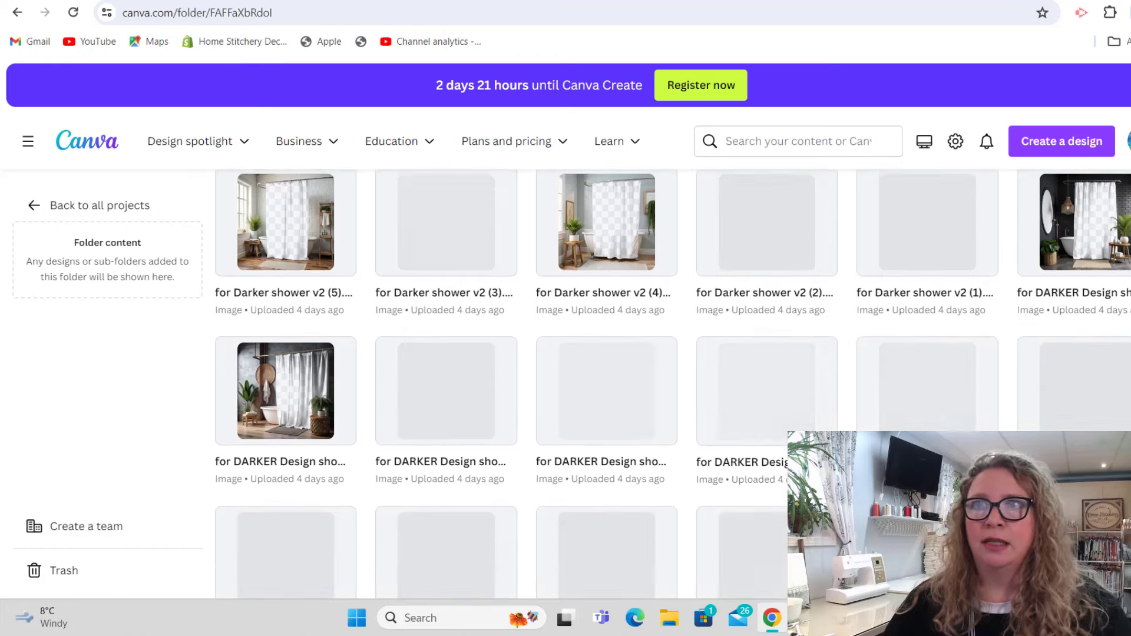
scroll(565, 382, down, 1)
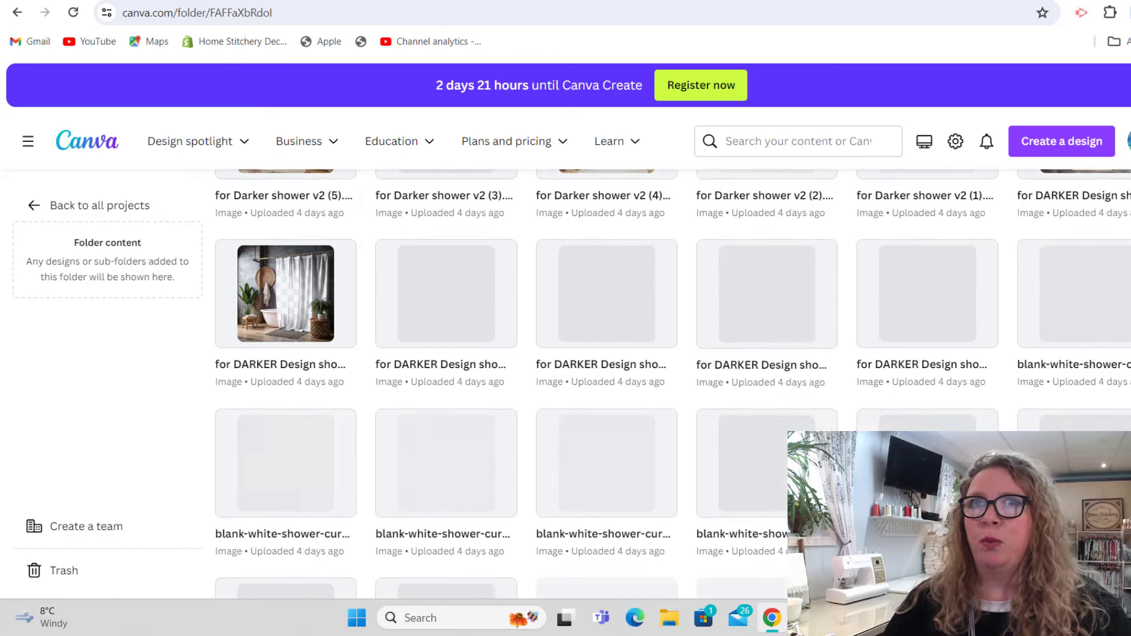
scroll(565, 383, up, 4)
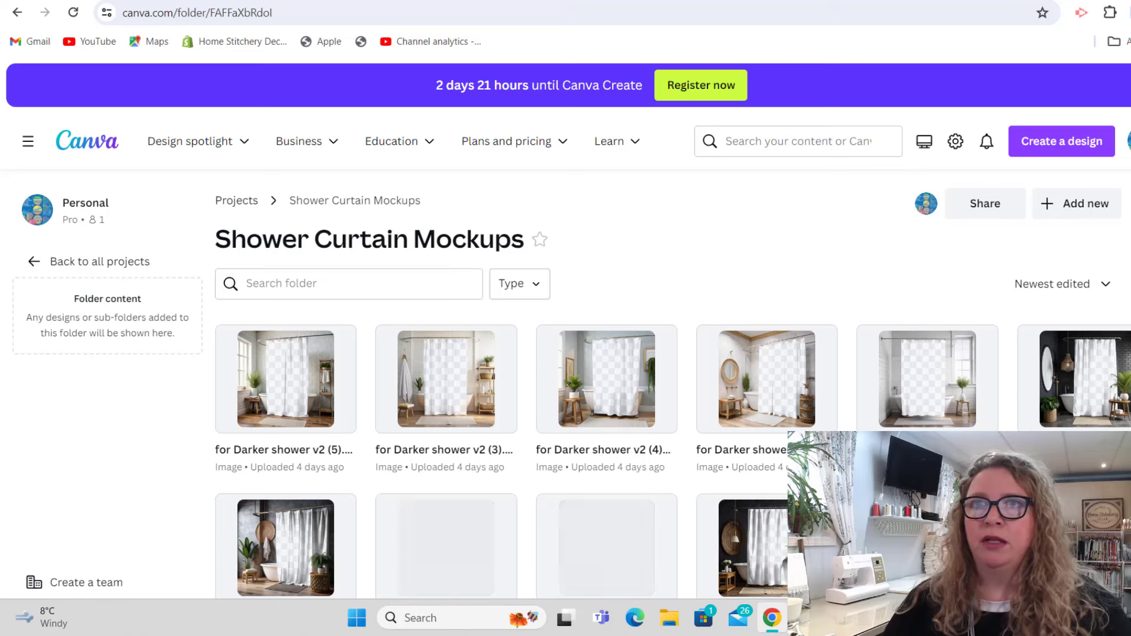
scroll(566, 383, down, 1)
scroll(565, 383, down, 3)
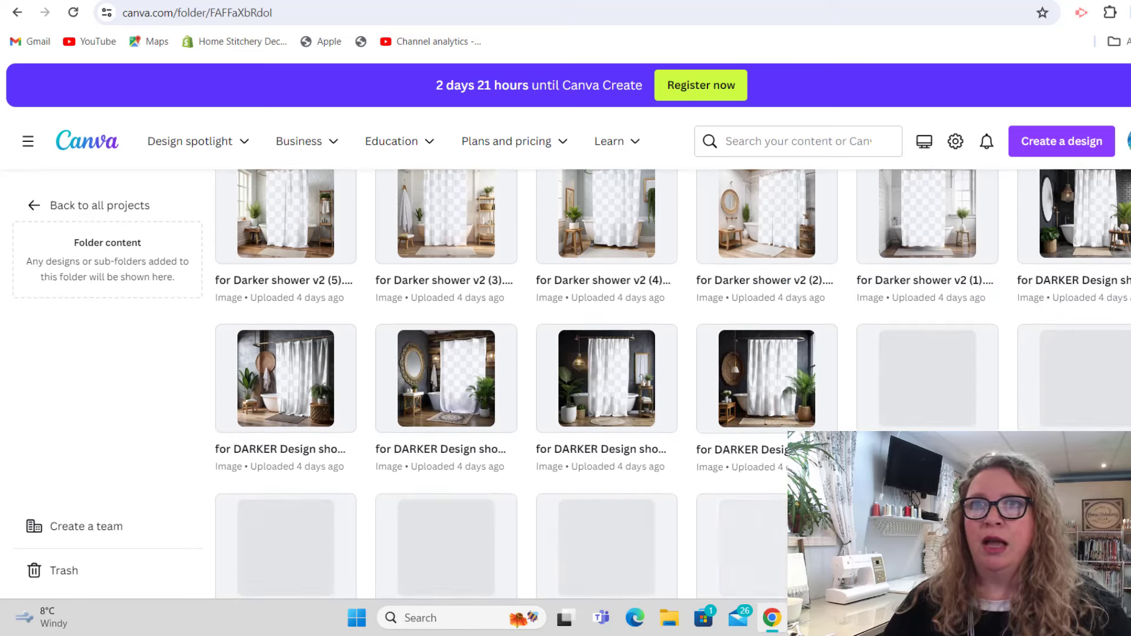
scroll(565, 383, down, 1)
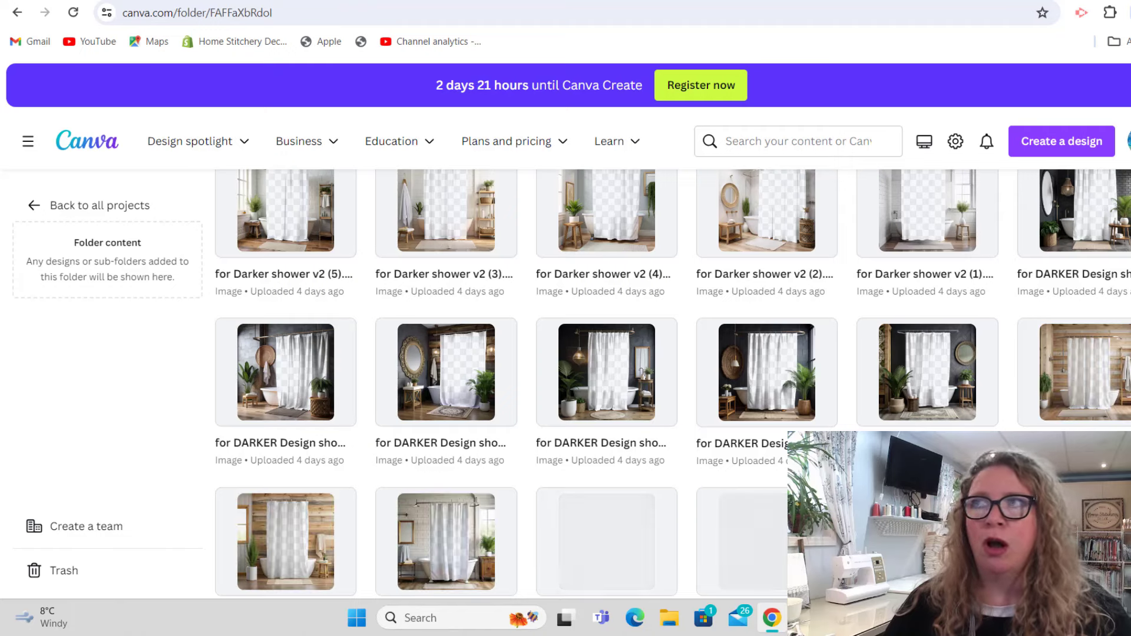
scroll(565, 383, down, 1)
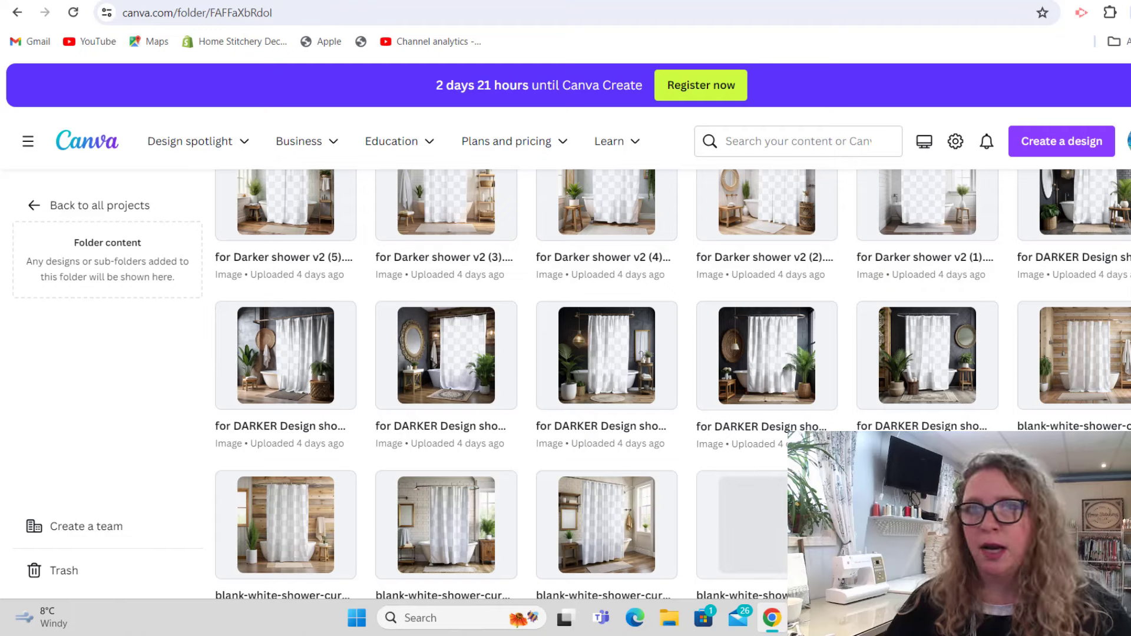
scroll(566, 382, down, 1)
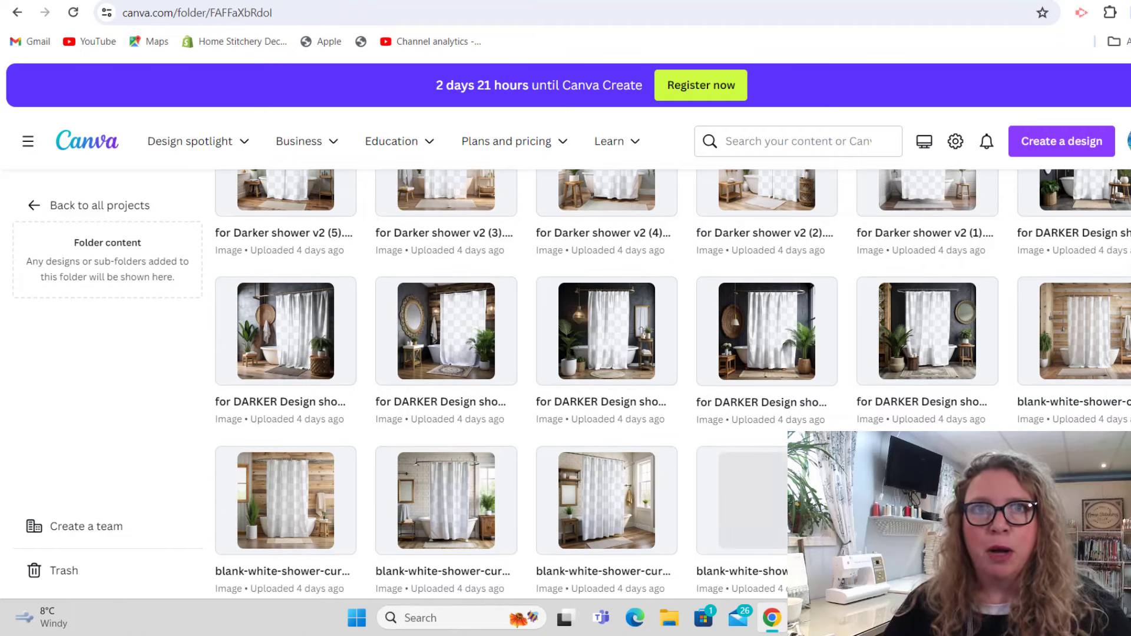
scroll(566, 383, down, 4)
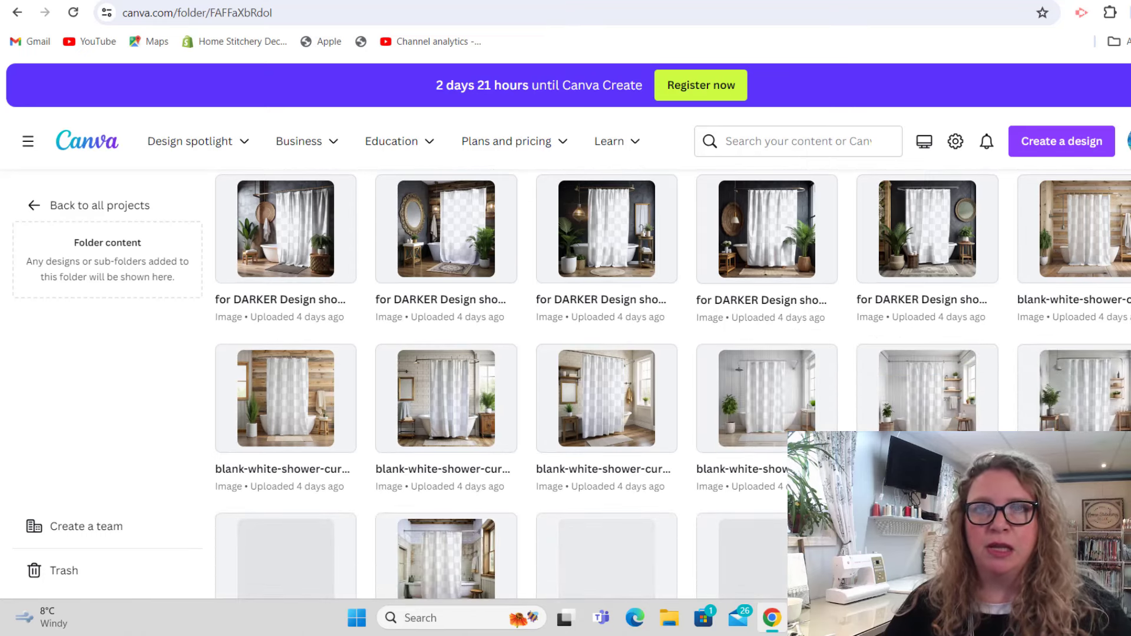
scroll(565, 383, down, 3)
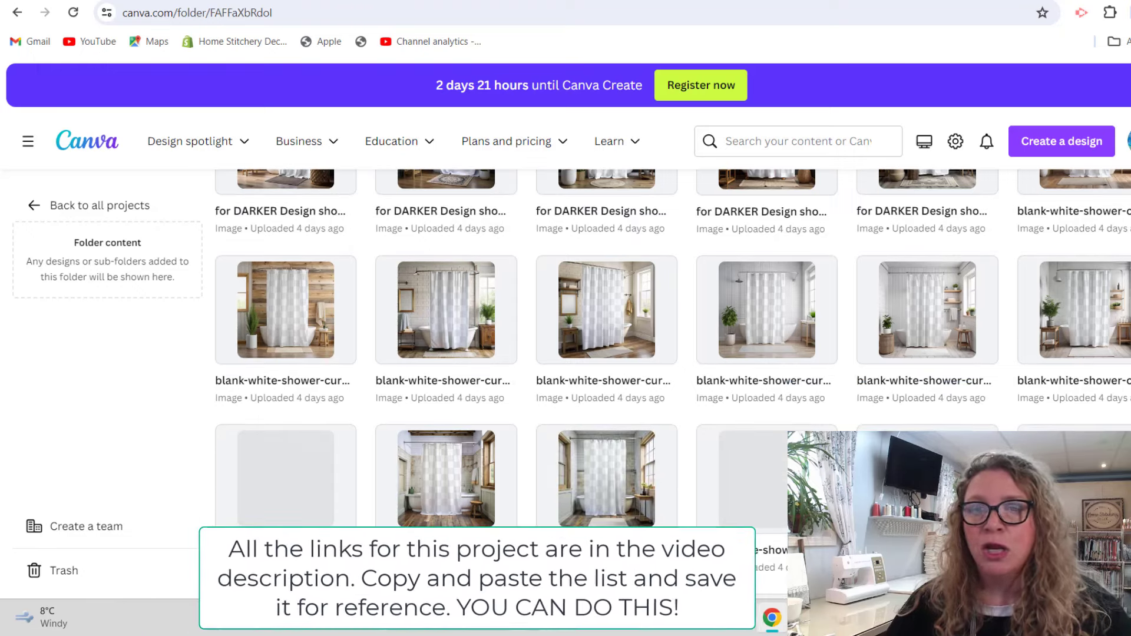
scroll(672, 324, down, 1)
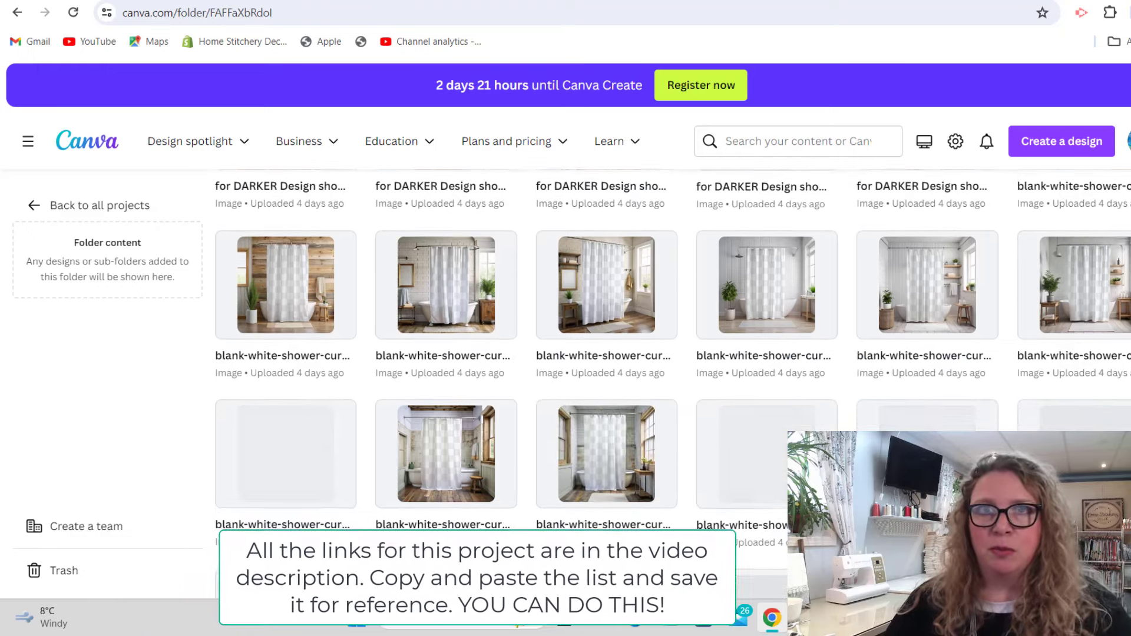
scroll(671, 323, down, 1)
scroll(672, 324, down, 1)
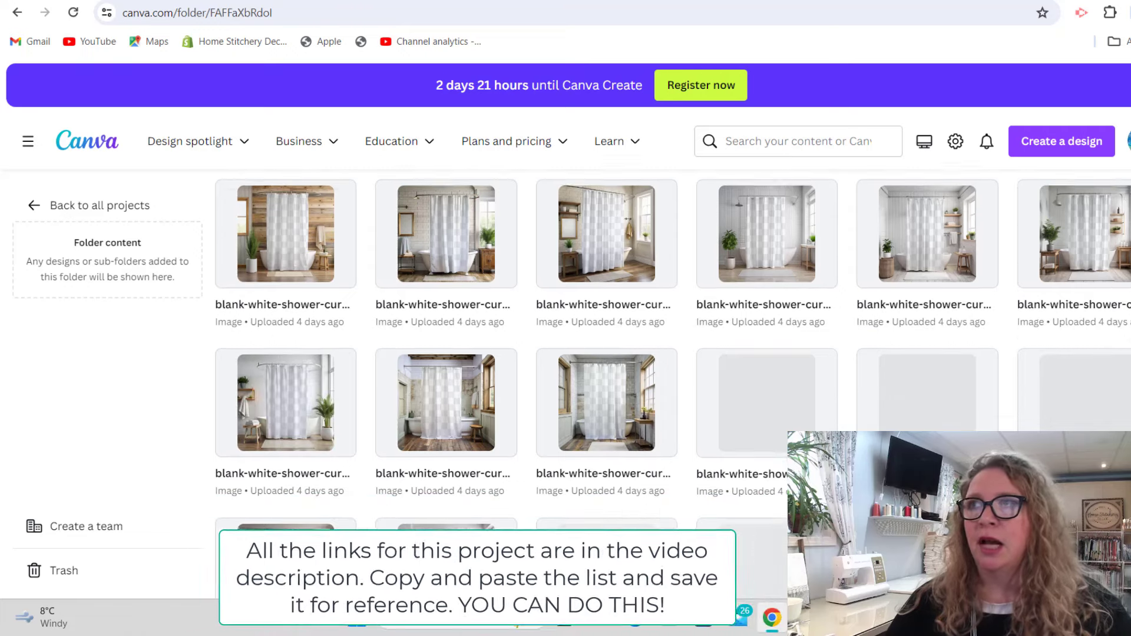
scroll(671, 324, down, 3)
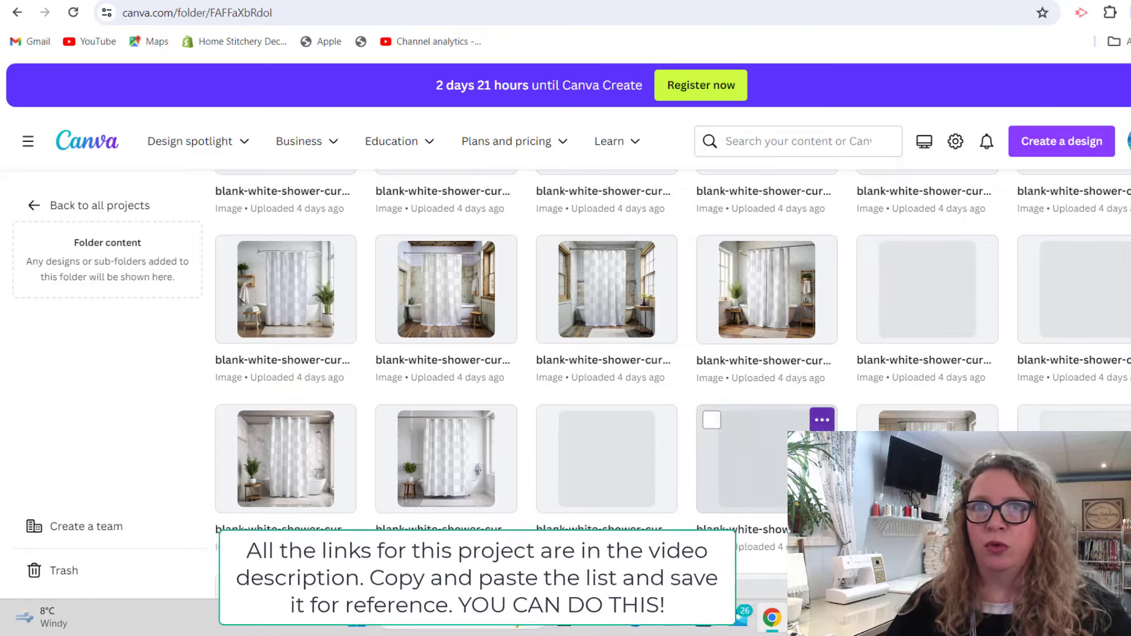
scroll(671, 324, up, 5)
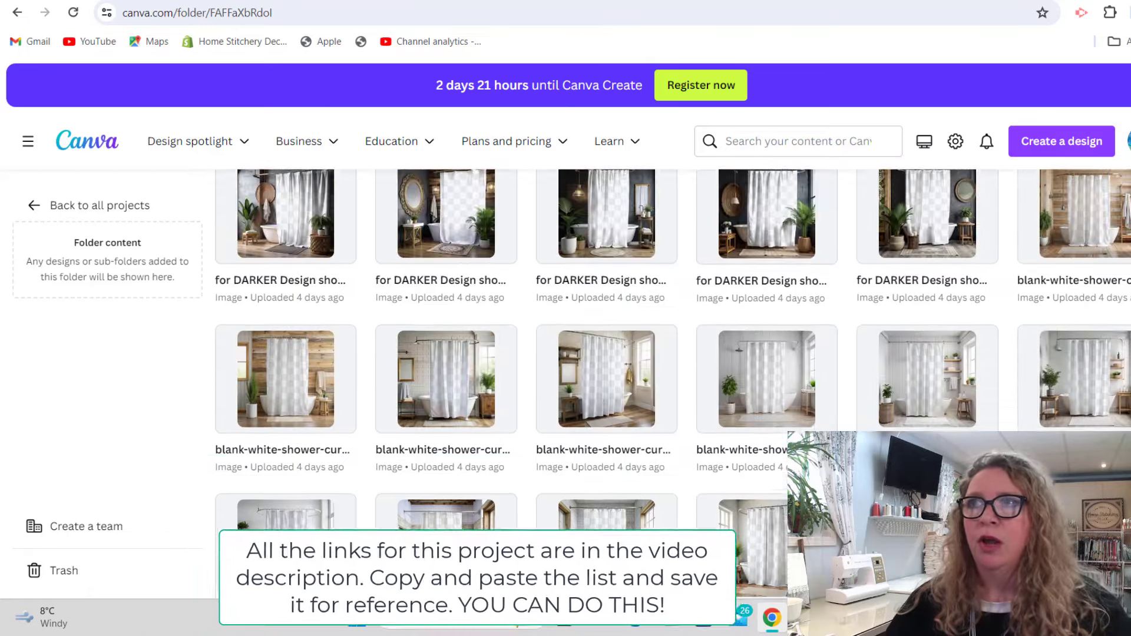
scroll(671, 324, up, 3)
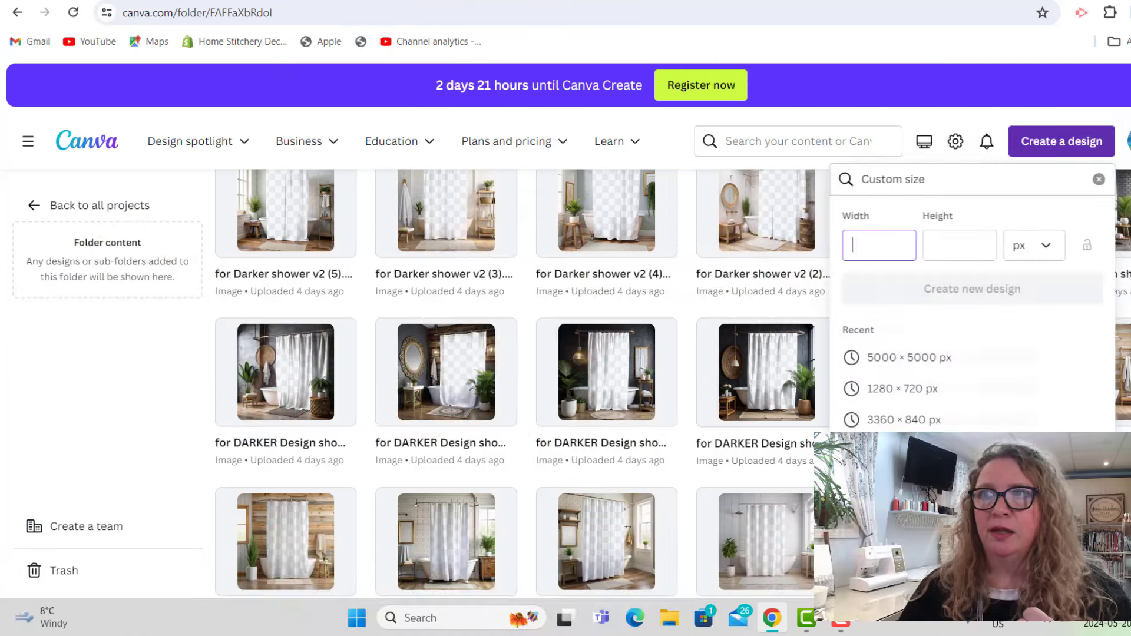
Step: Create a new 5000 × 5000 px design and open the Shower Curtain Mockups folder inside its editor
click(911, 357)
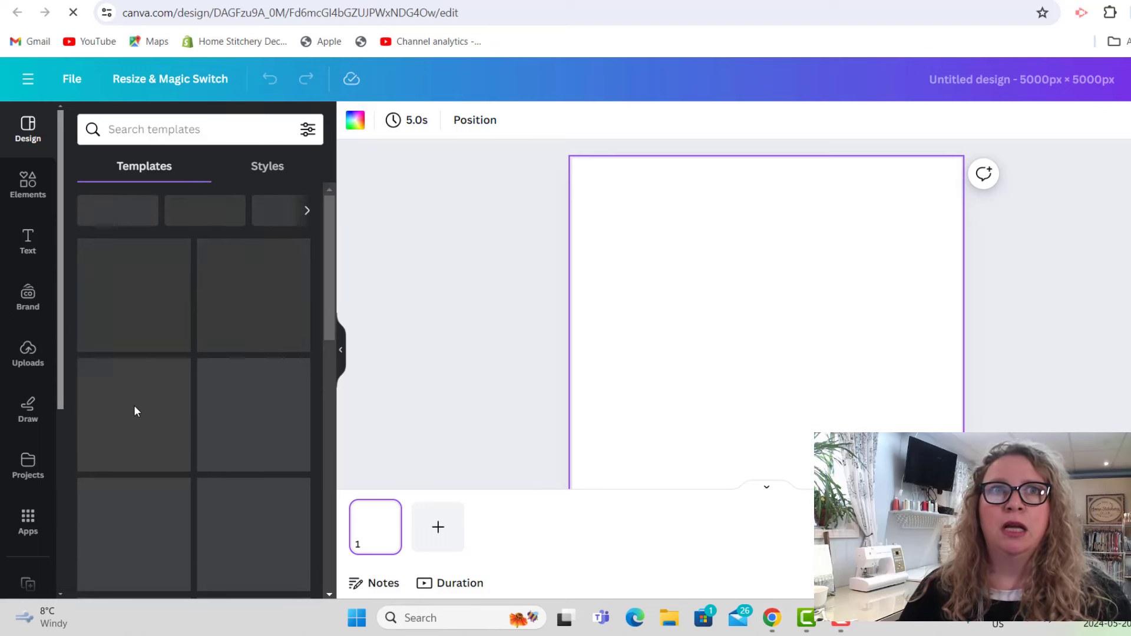
drag(60, 402, 60, 423)
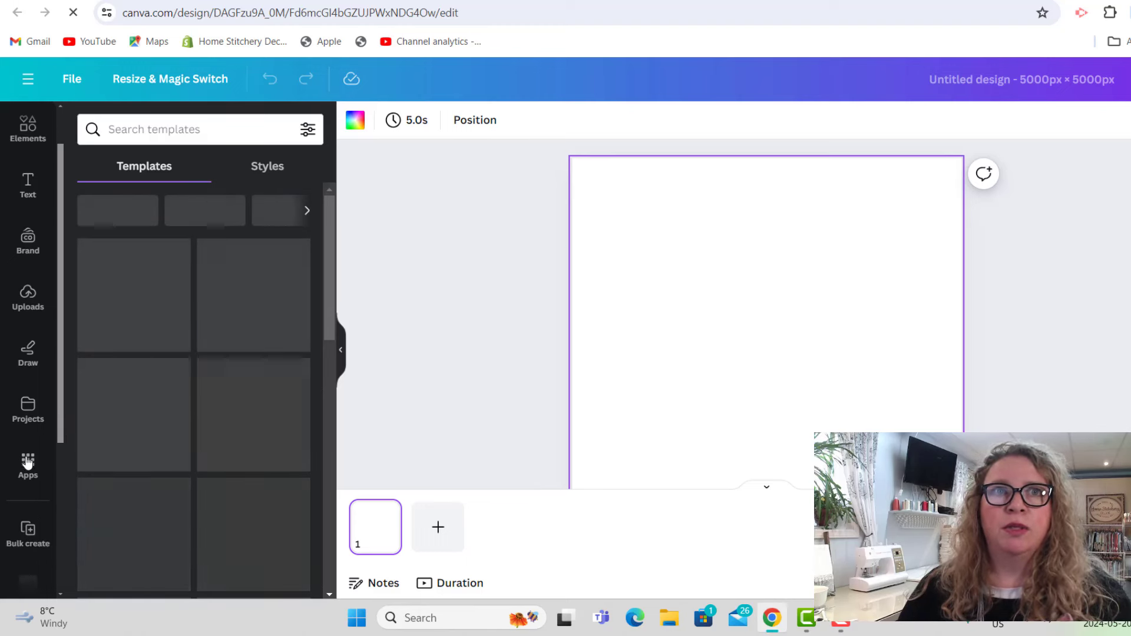
click(26, 407)
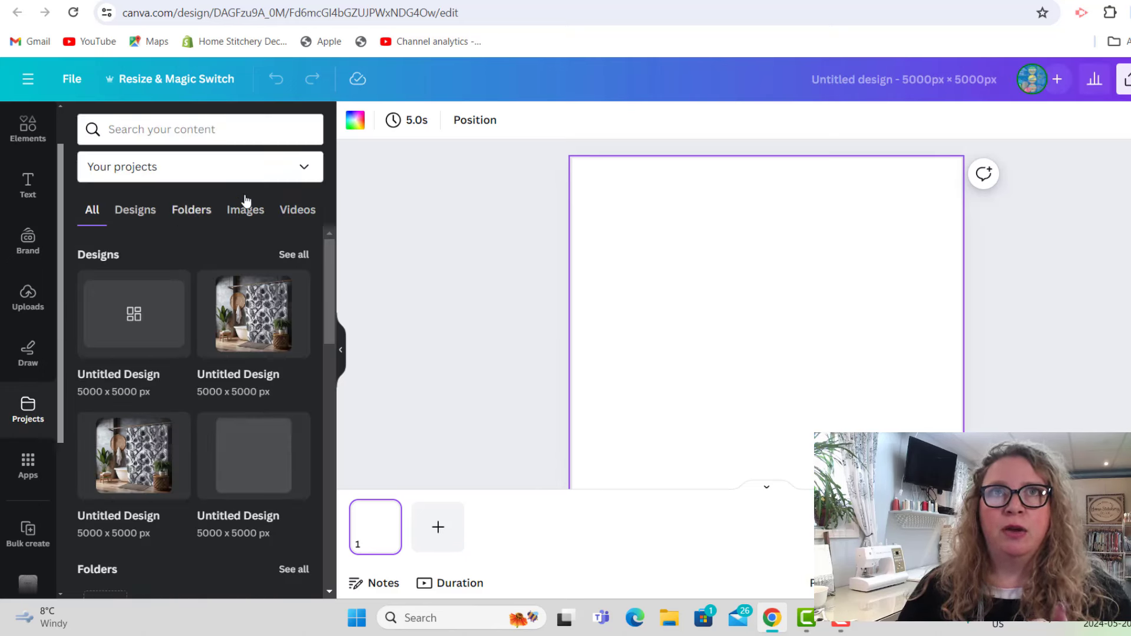
click(186, 211)
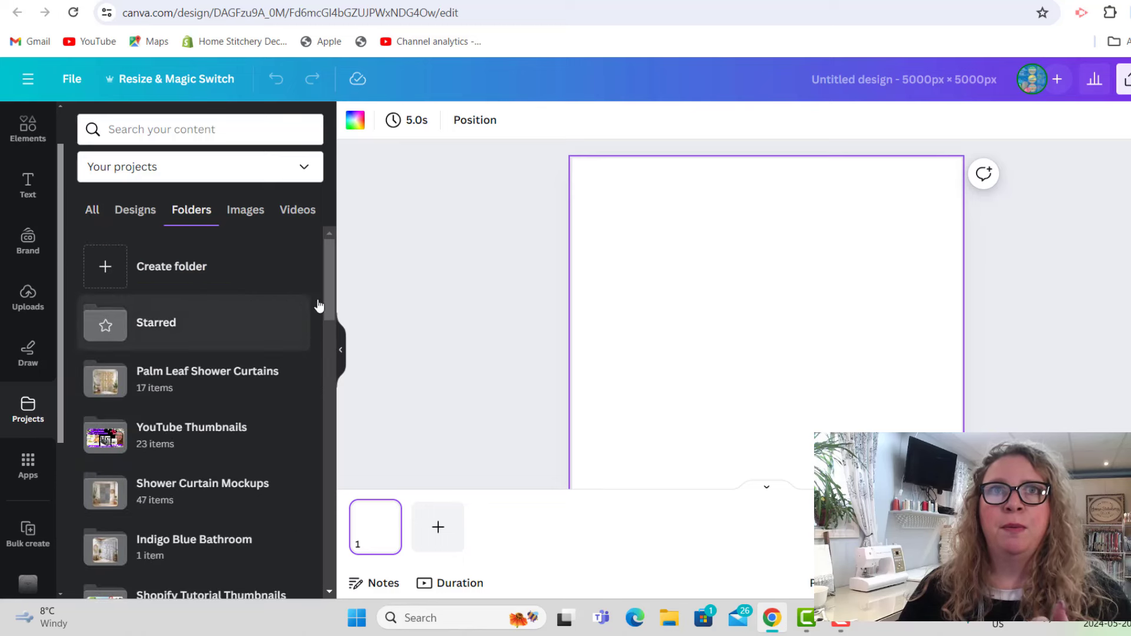
drag(332, 288, 308, 320)
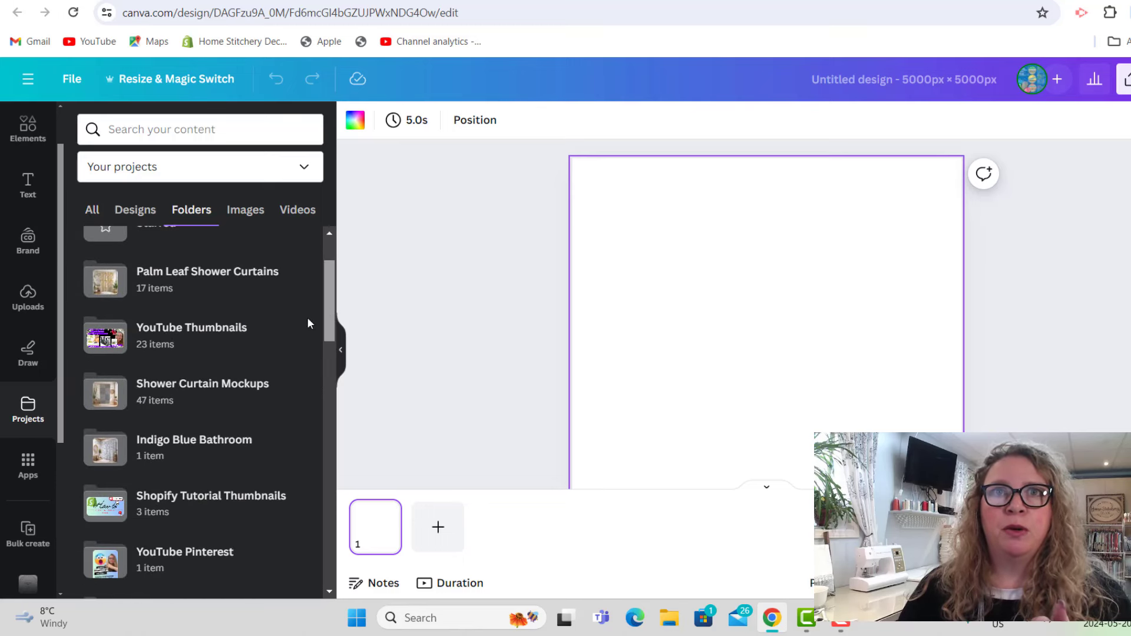
click(160, 392)
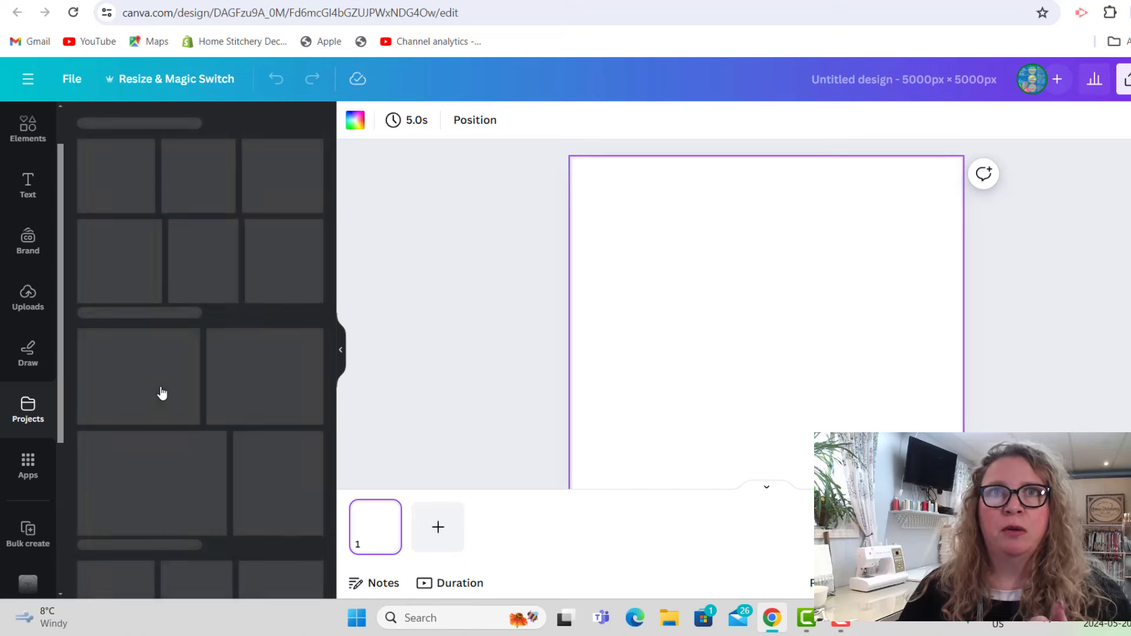
Step: Place the bathroom mockup with the round woven mirror and wooden side table on the blank page
mouse_move(327, 238)
mouse_down()
mouse_move(330, 312)
mouse_move(328, 246)
mouse_up()
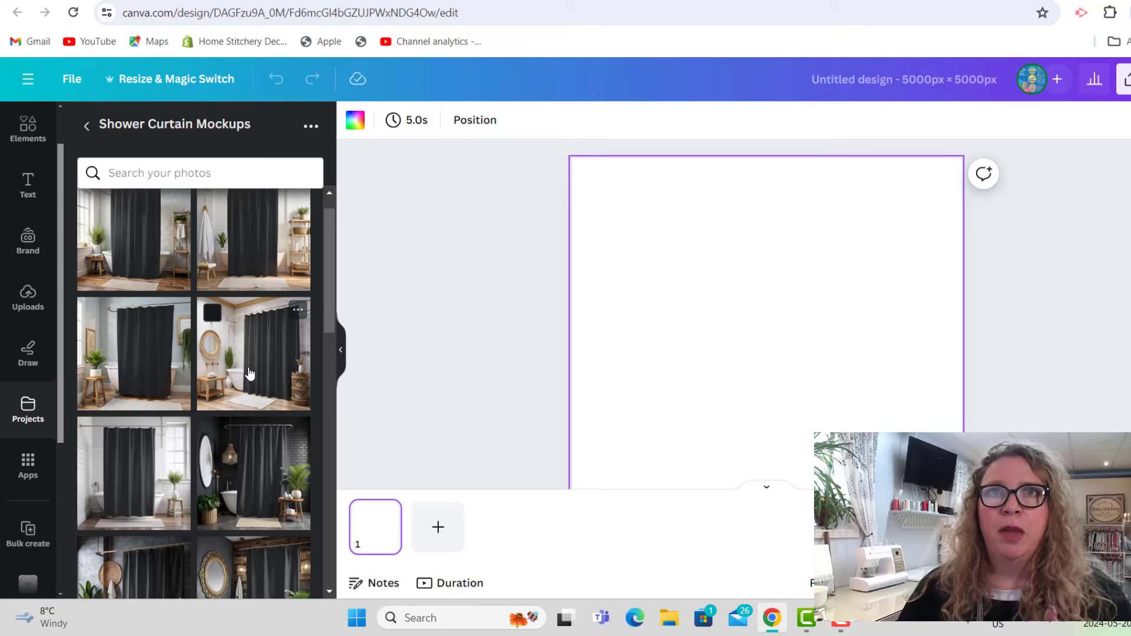
drag(249, 373, 694, 309)
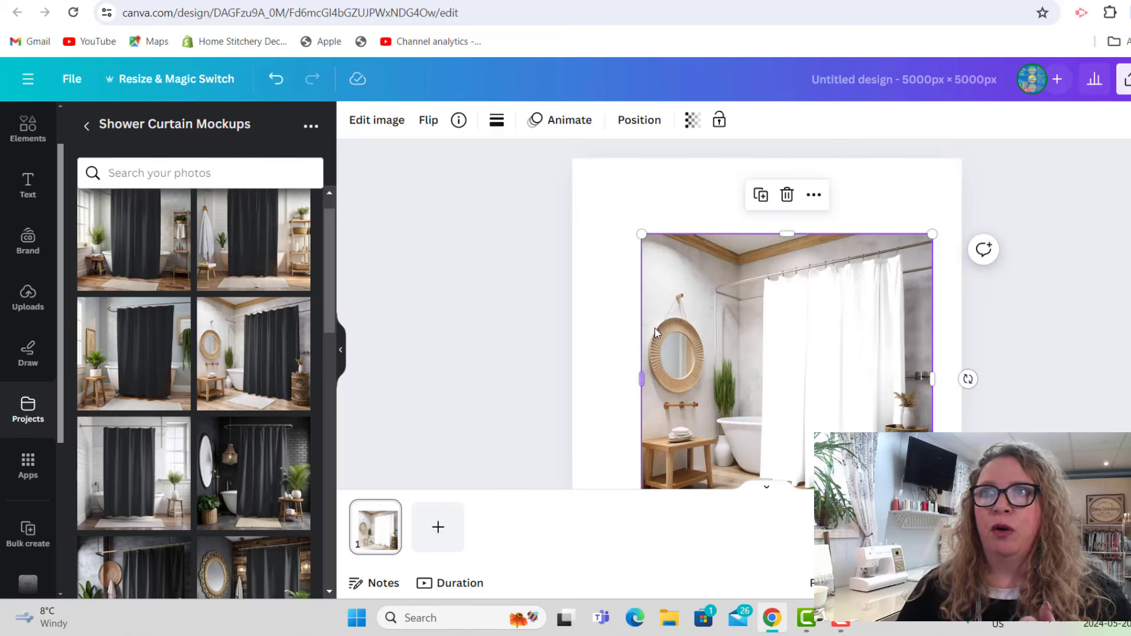
scroll(766, 314, down, 1)
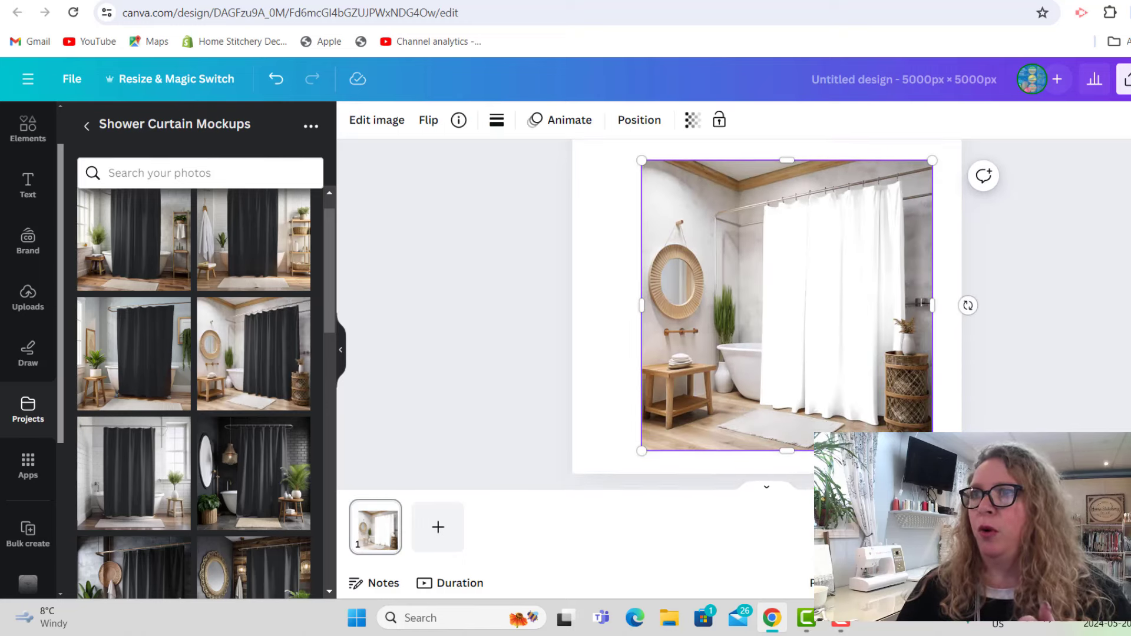
scroll(765, 313, up, 1)
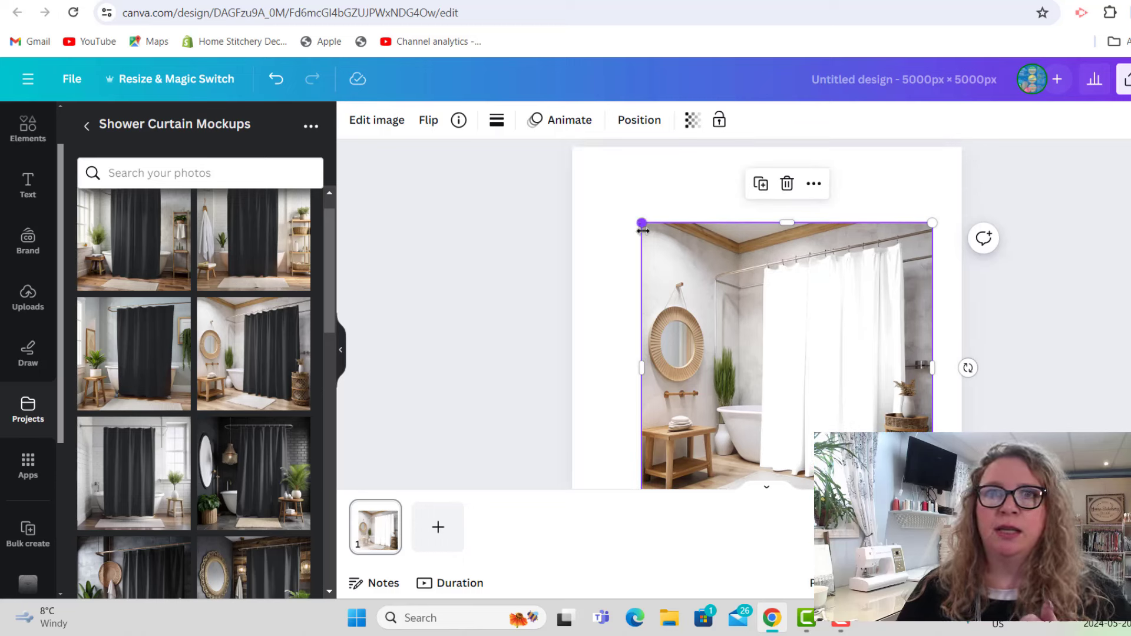
Step: Enlarge the bathroom mockup image from its corners until it fills the entire square page
drag(641, 223, 559, 165)
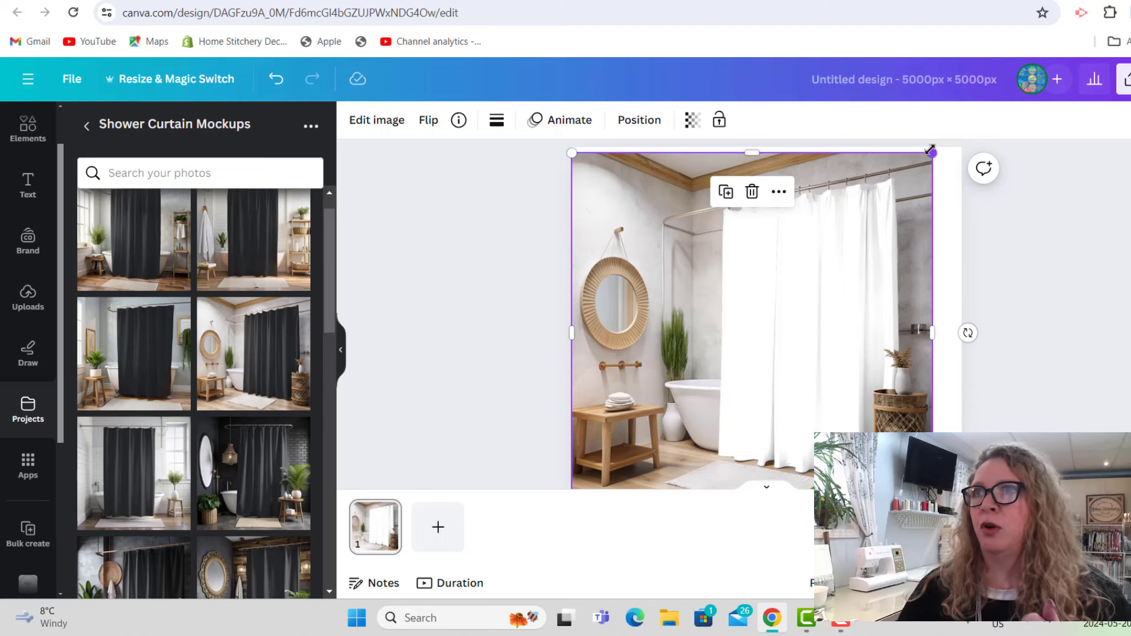
drag(931, 153, 937, 147)
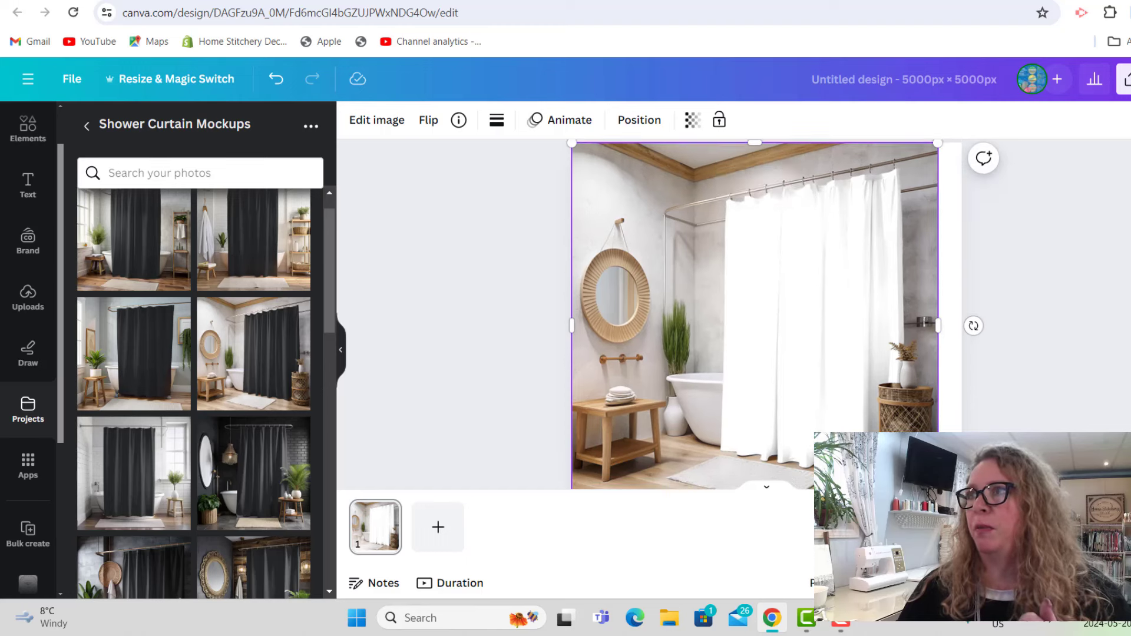
scroll(754, 313, down, 2)
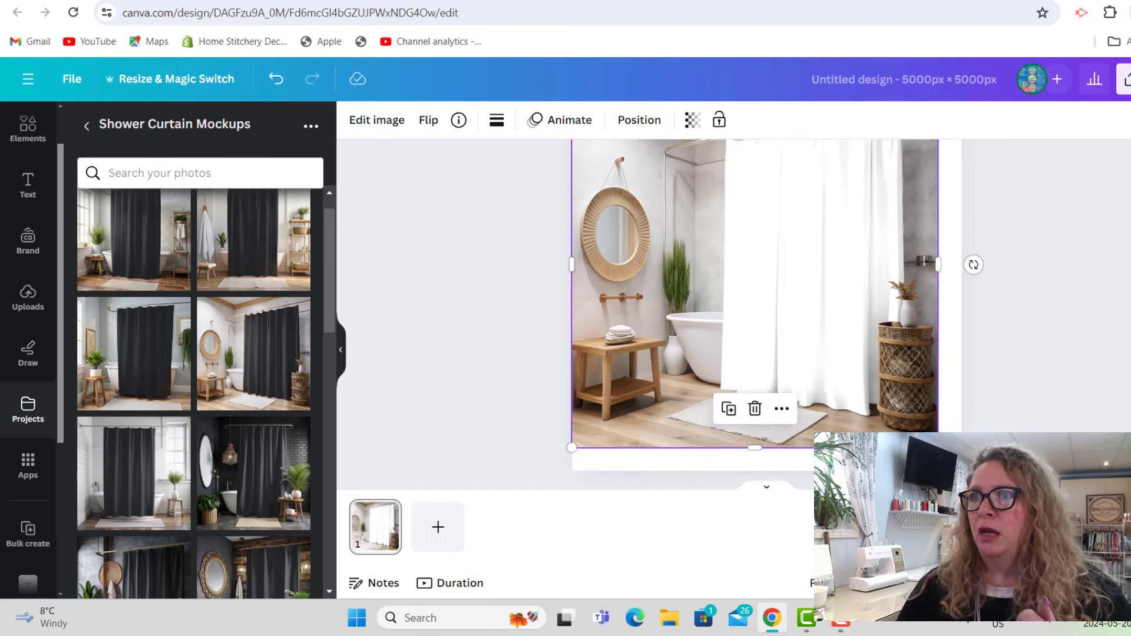
drag(938, 447, 961, 471)
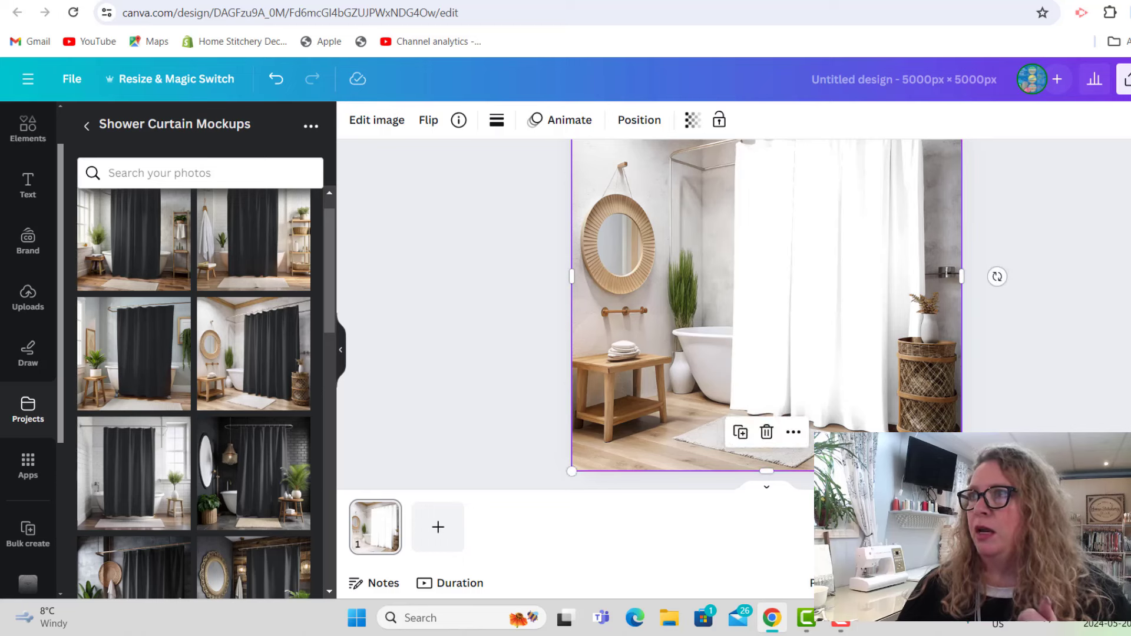
scroll(962, 344, up, 1)
scroll(963, 344, up, 1)
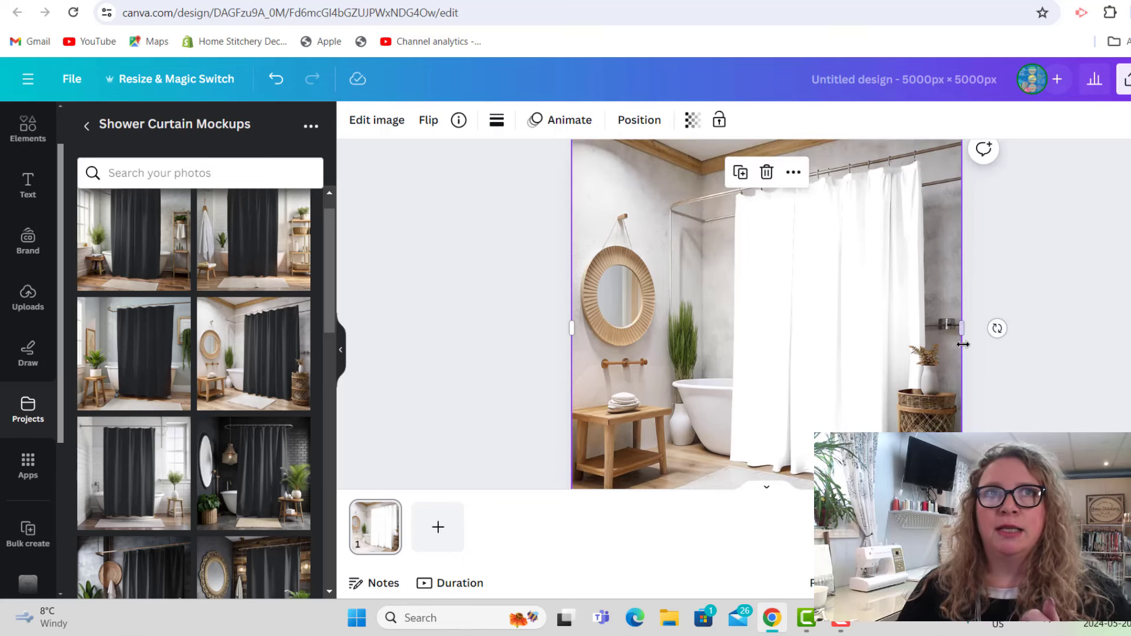
Step: Open the uploaded images, switch to Printify to close the palm-leaf shower curtain preview, and return to Canva
click(30, 299)
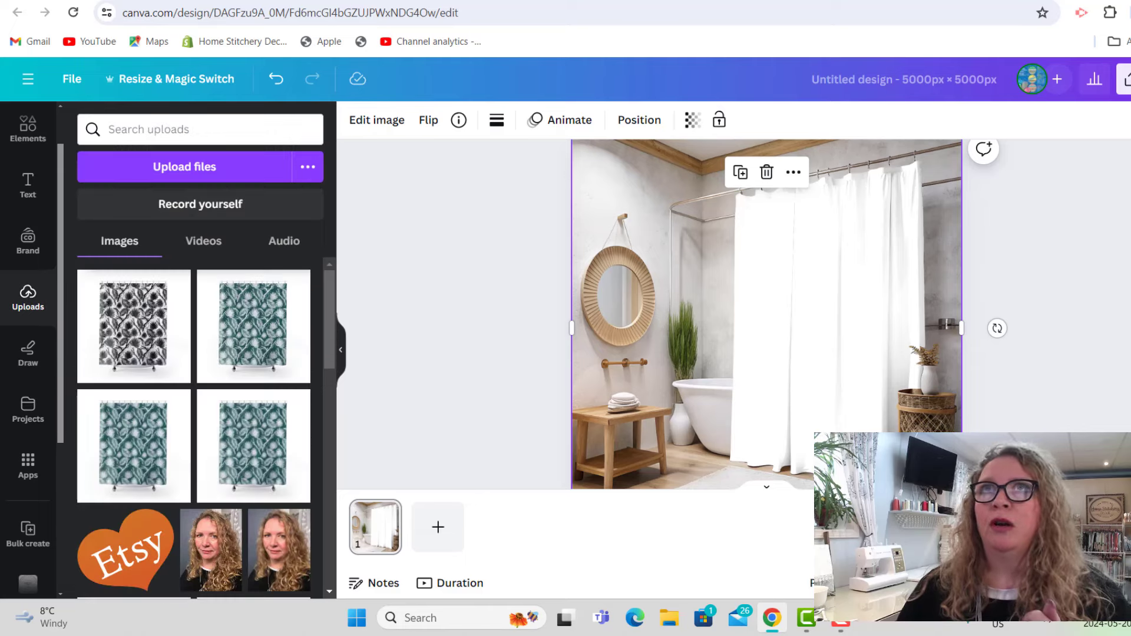
key(ctrl+shift+Tab)
key(ctrl+shift+Tab)
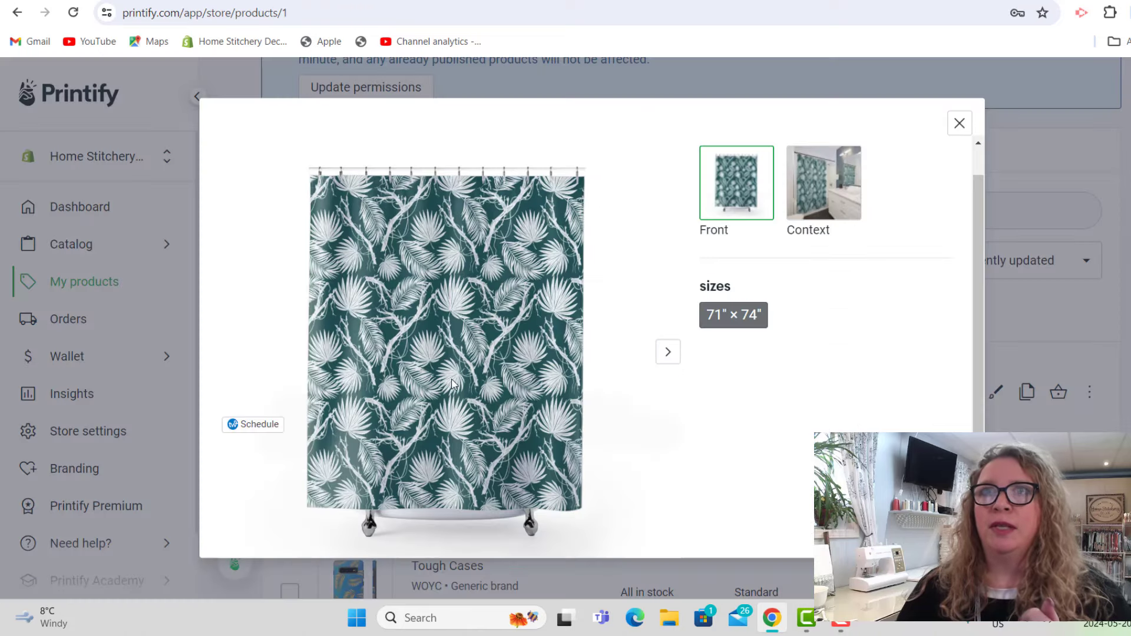
click(959, 124)
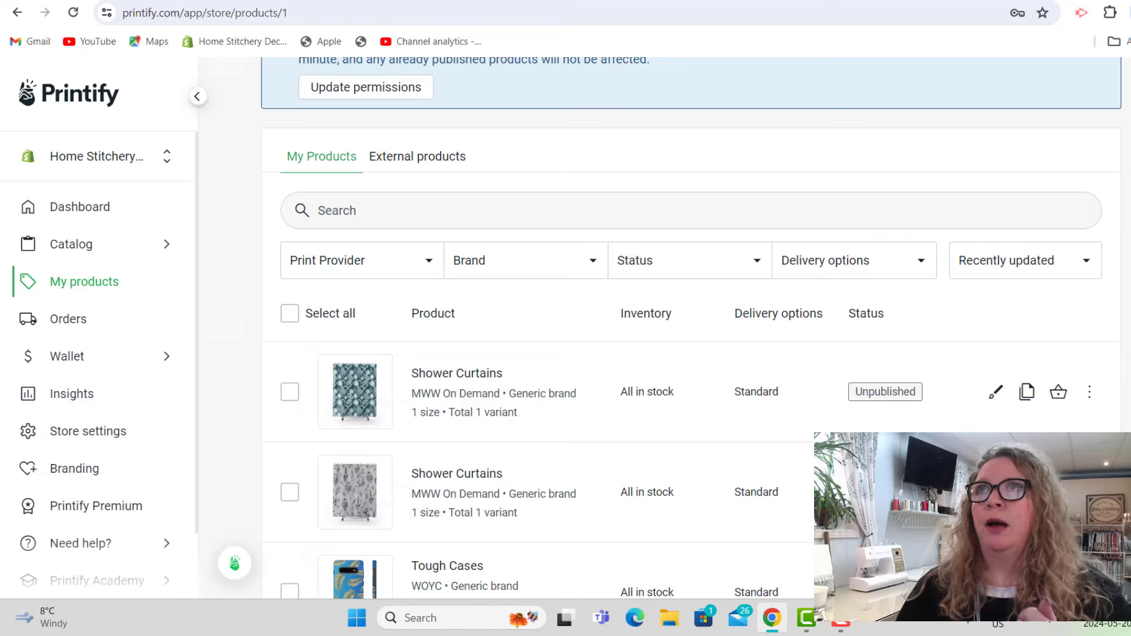
key(ctrl+Tab)
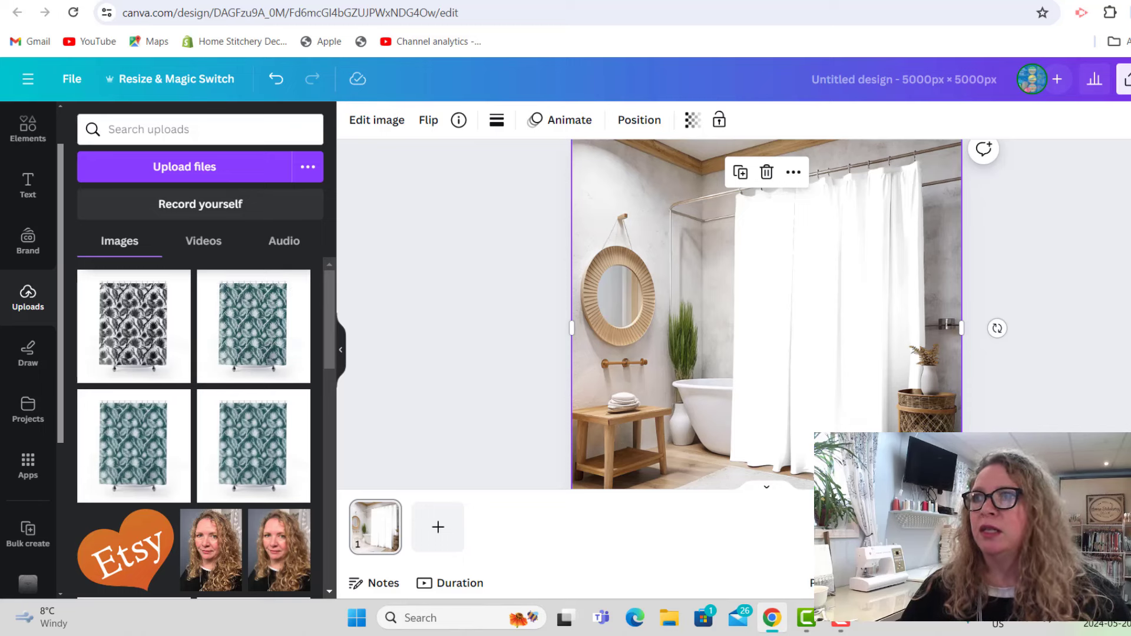
Step: Place the uploaded green palm-leaf shower curtain image over the bathroom mockup and set its transparency to 41
scroll(380, 378, down, 2)
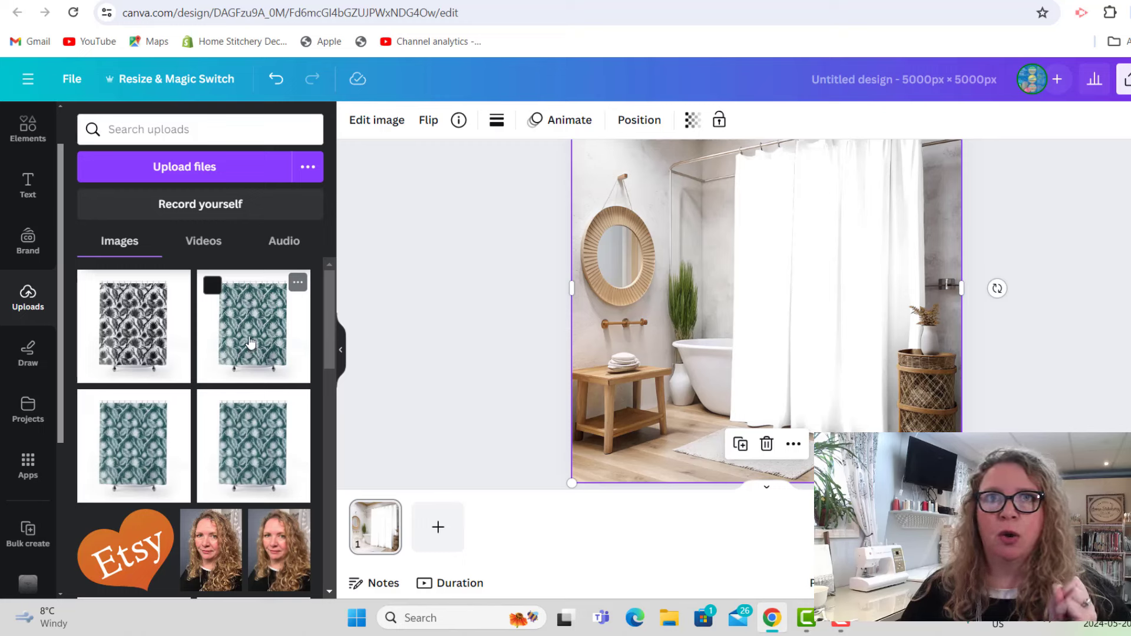
drag(253, 339, 744, 233)
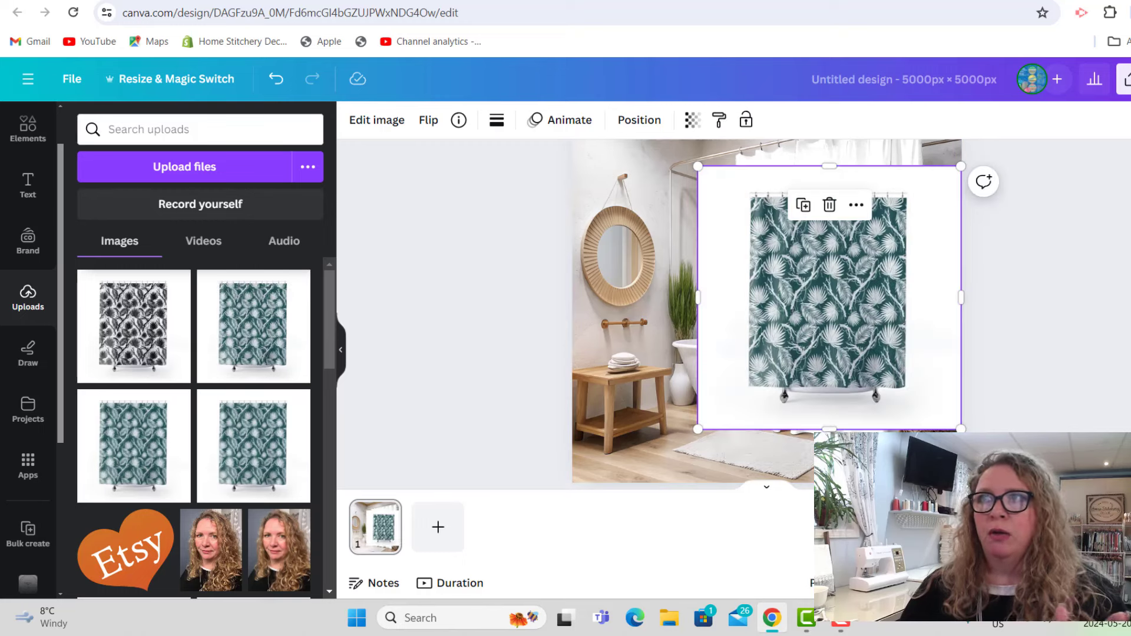
scroll(1129, 248, up, 1)
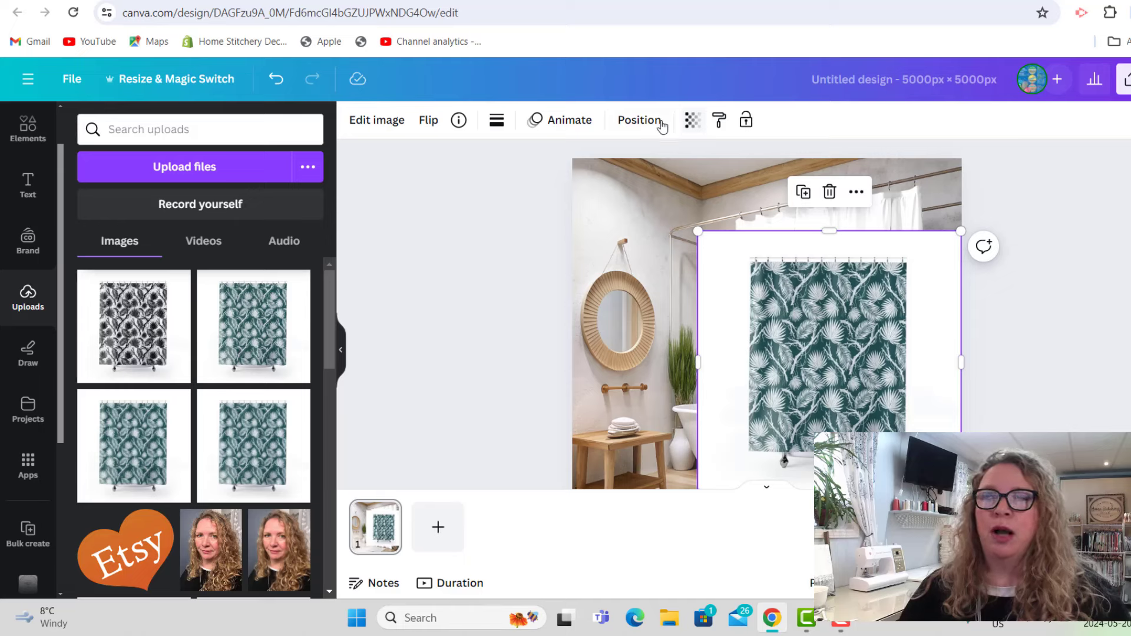
click(692, 122)
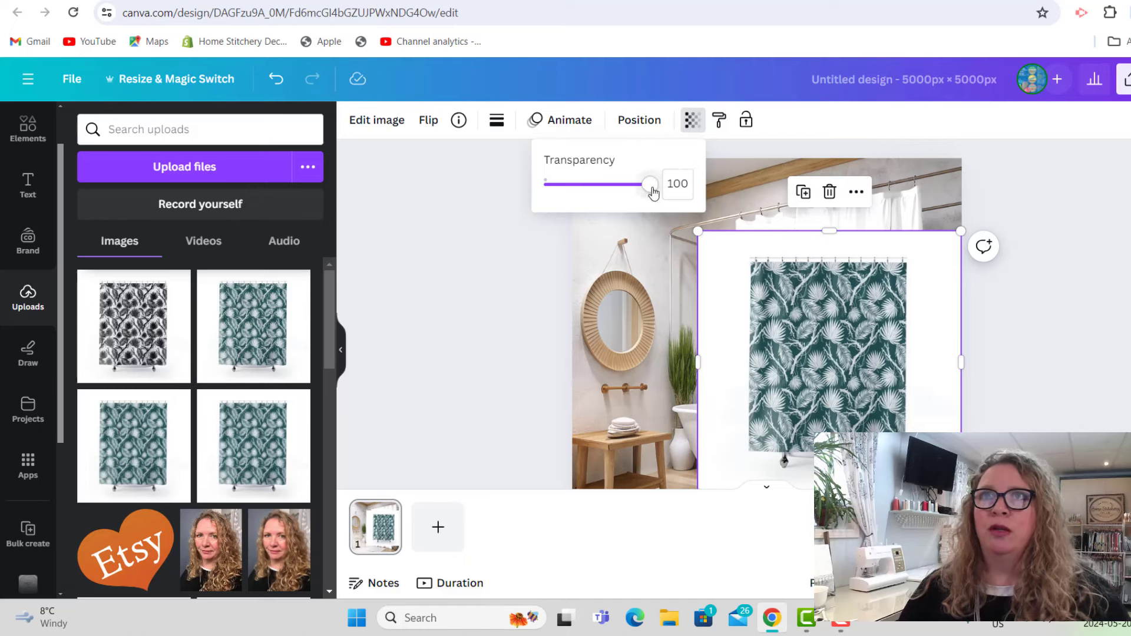
drag(652, 192, 589, 200)
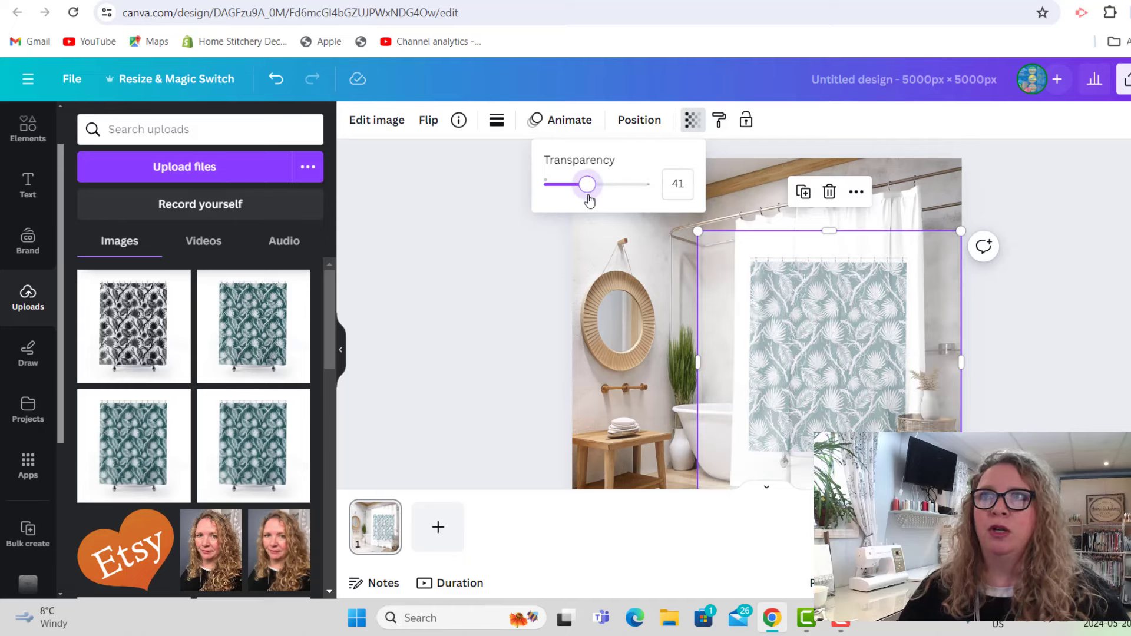
click(1052, 235)
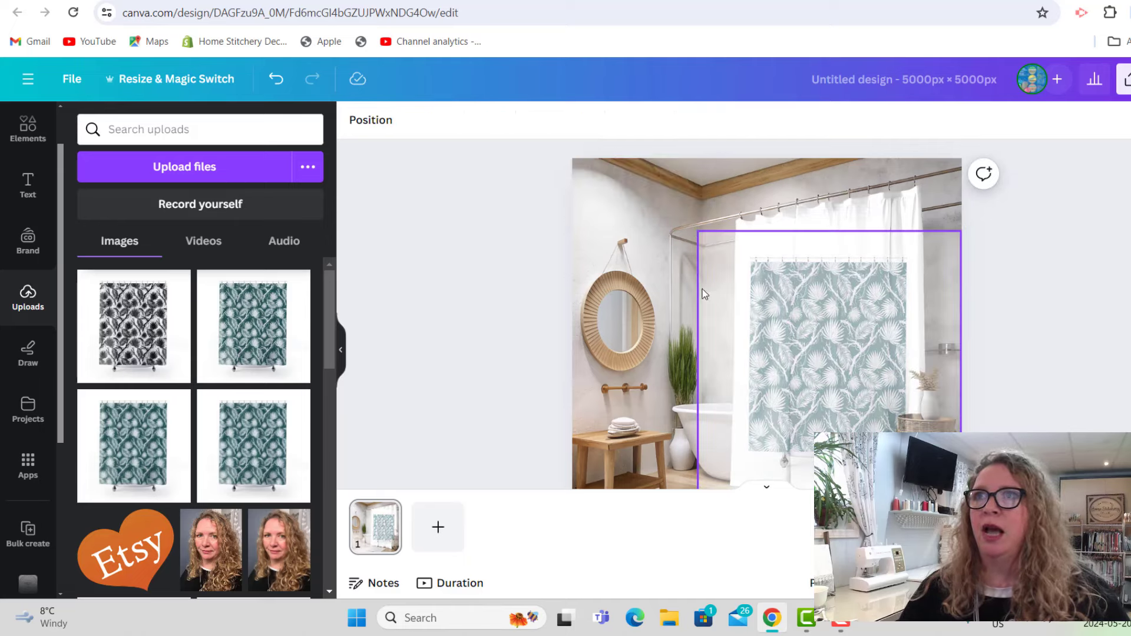
Step: Enlarge and reposition the semi-transparent palm-leaf curtain image so its pattern extends over most of the mockup's white curtain
click(760, 296)
drag(699, 231, 626, 158)
drag(962, 158, 1002, 140)
drag(835, 261, 849, 274)
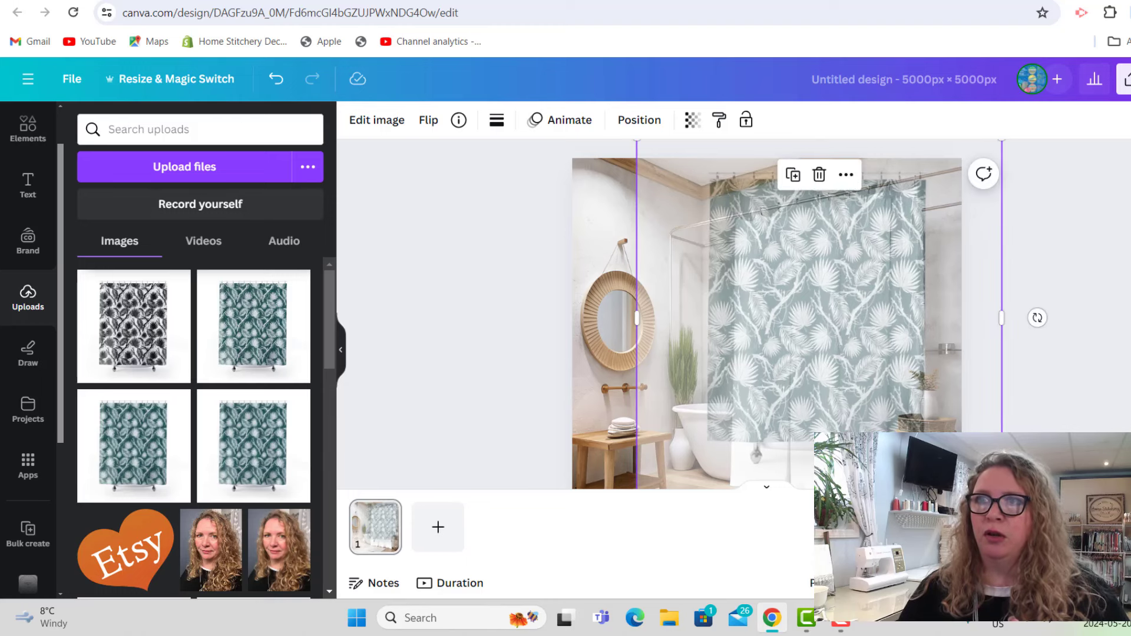
scroll(628, 469, down, 2)
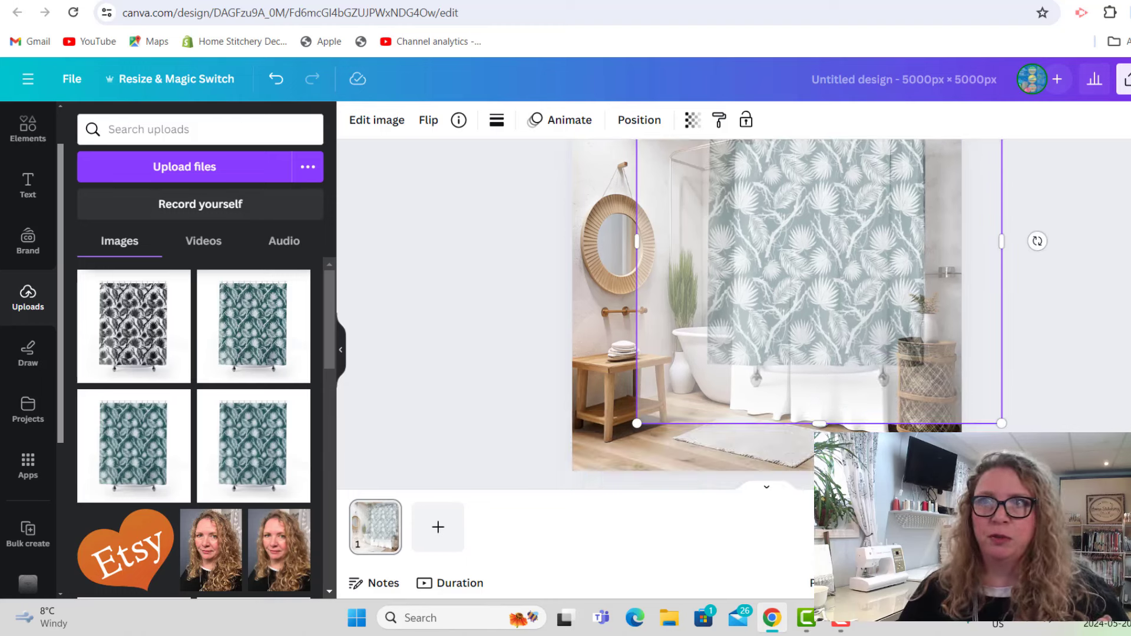
drag(637, 423, 589, 525)
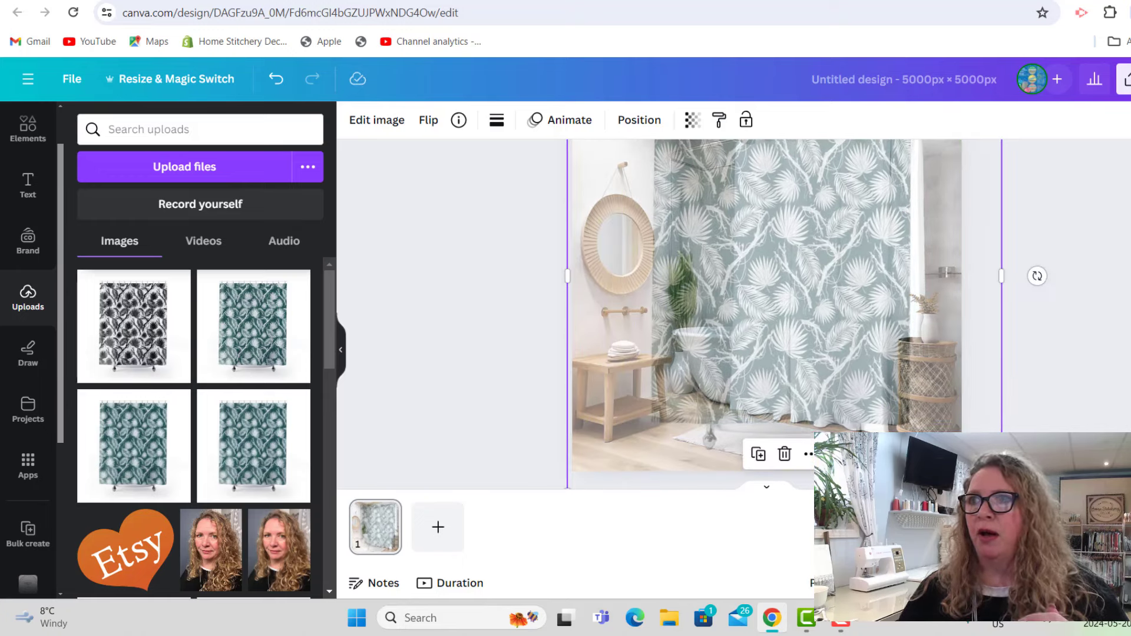
Step: Resize the palm-leaf image to about 5761 × 6054 px so its pattern covers the white curtain from rod to hem
key(Escape)
scroll(765, 313, up, 2)
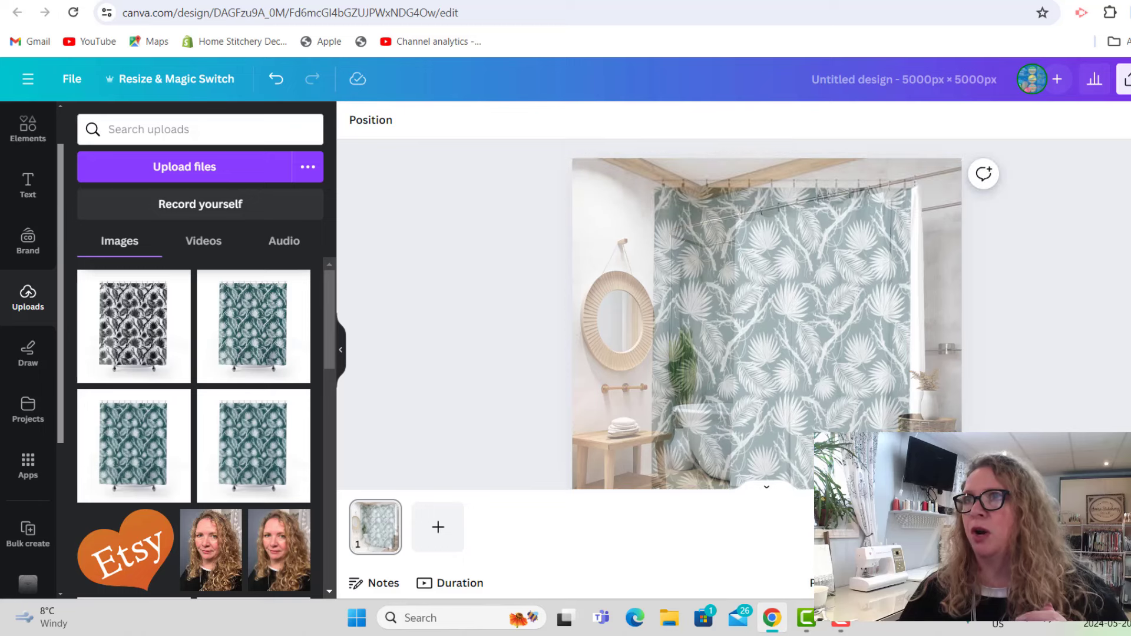
click(897, 205)
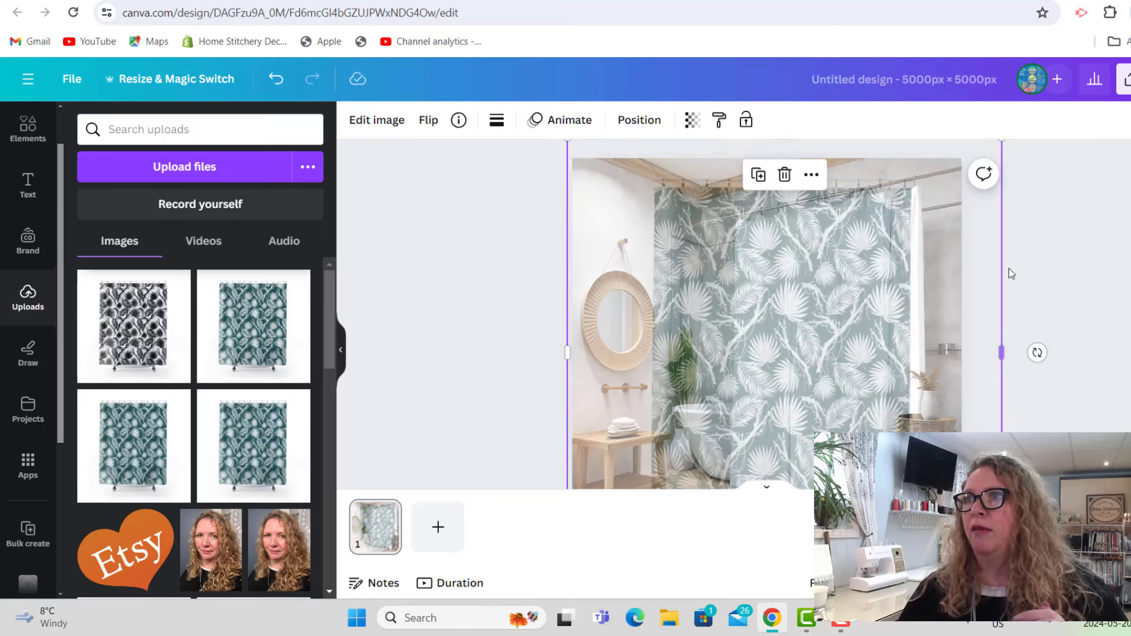
drag(1002, 141, 1017, 128)
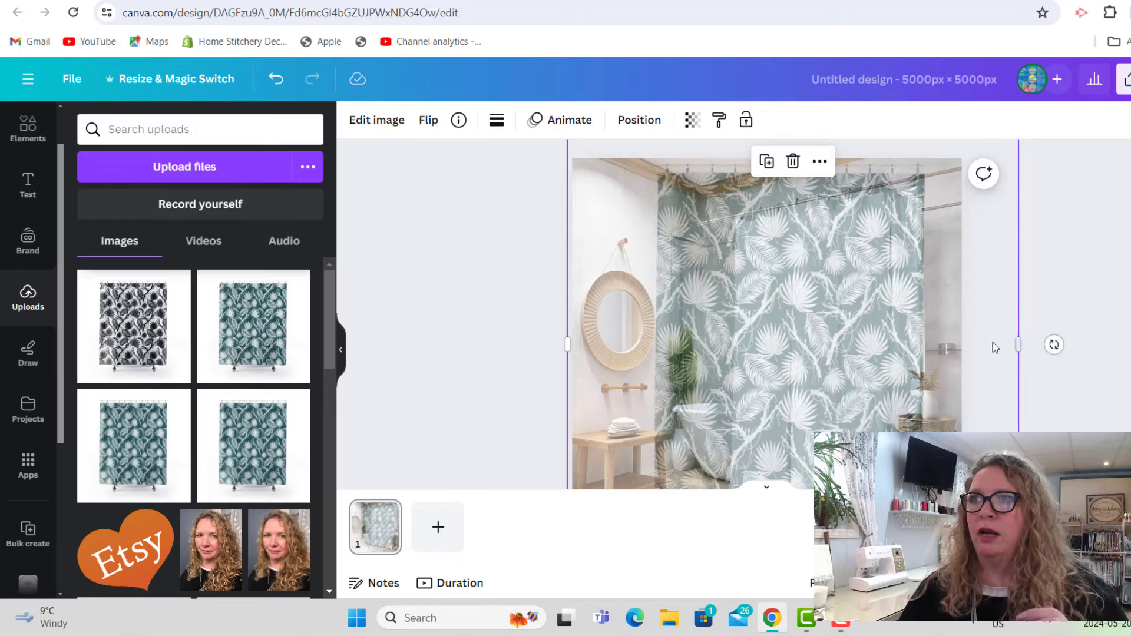
mouse_move(1018, 344)
mouse_down()
mouse_move(1093, 338)
mouse_move(996, 346)
mouse_up()
scroll(996, 346, down, 2)
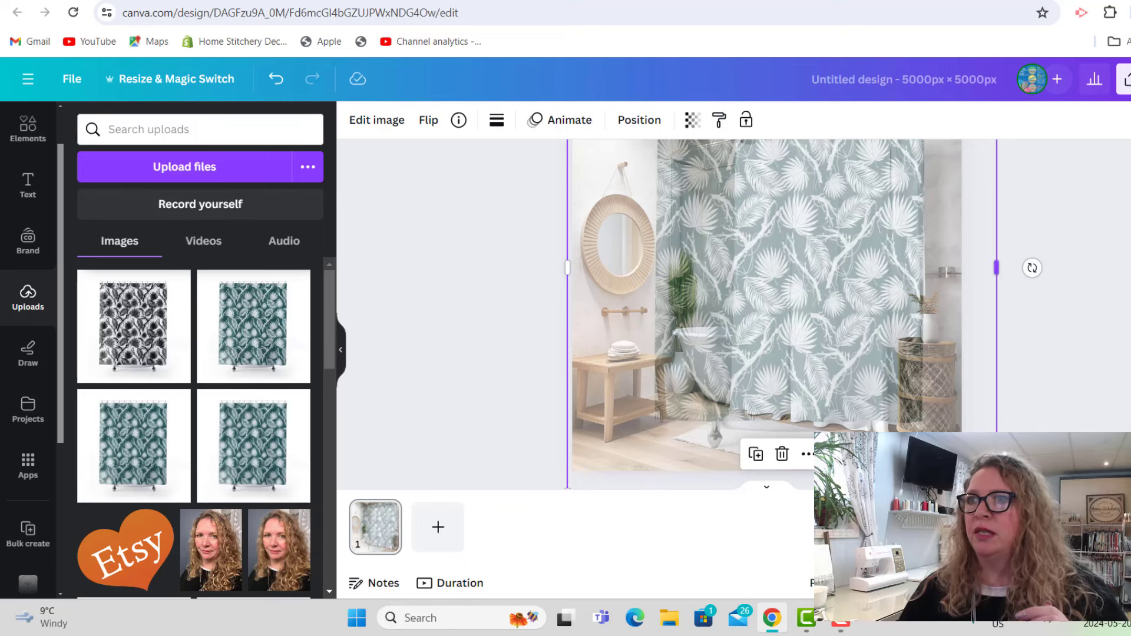
drag(996, 268, 1016, 270)
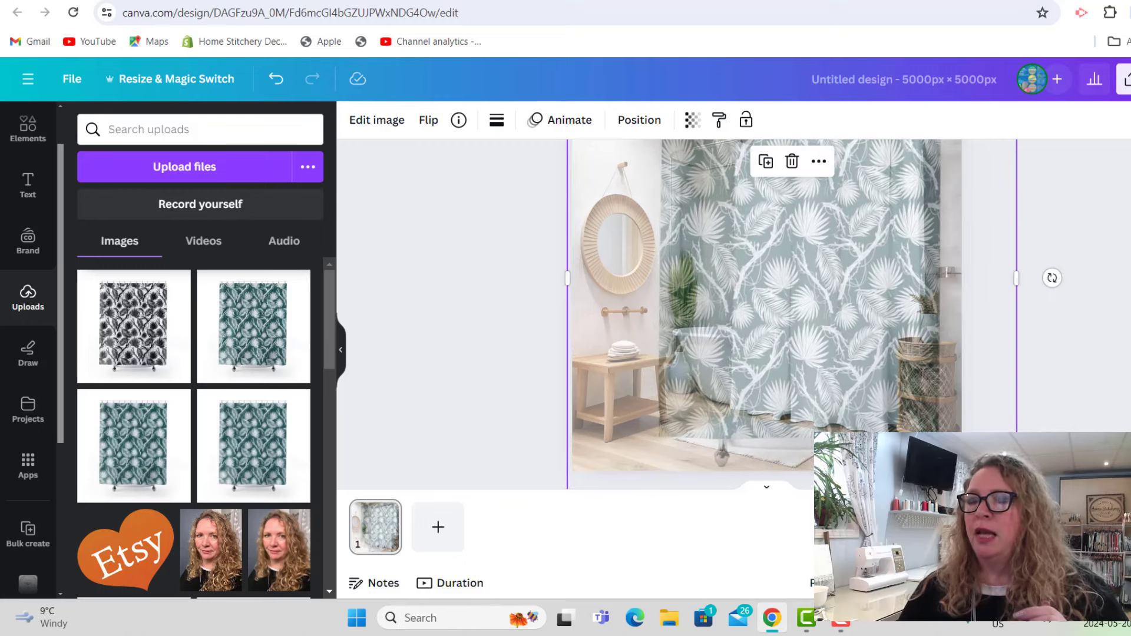
scroll(813, 313, up, 2)
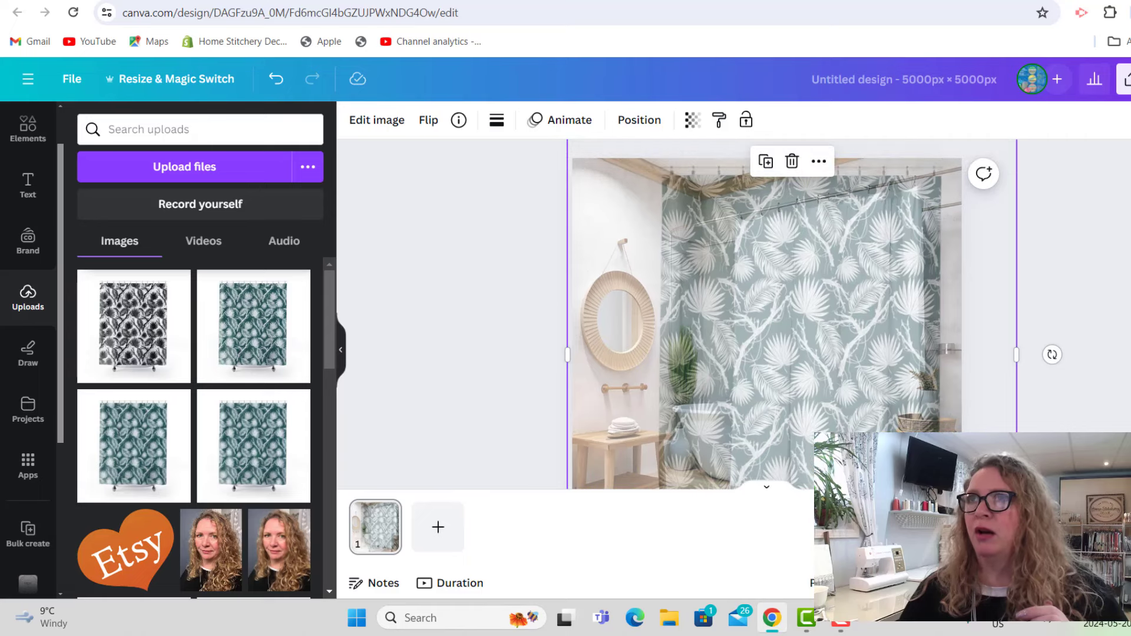
scroll(765, 312, down, 2)
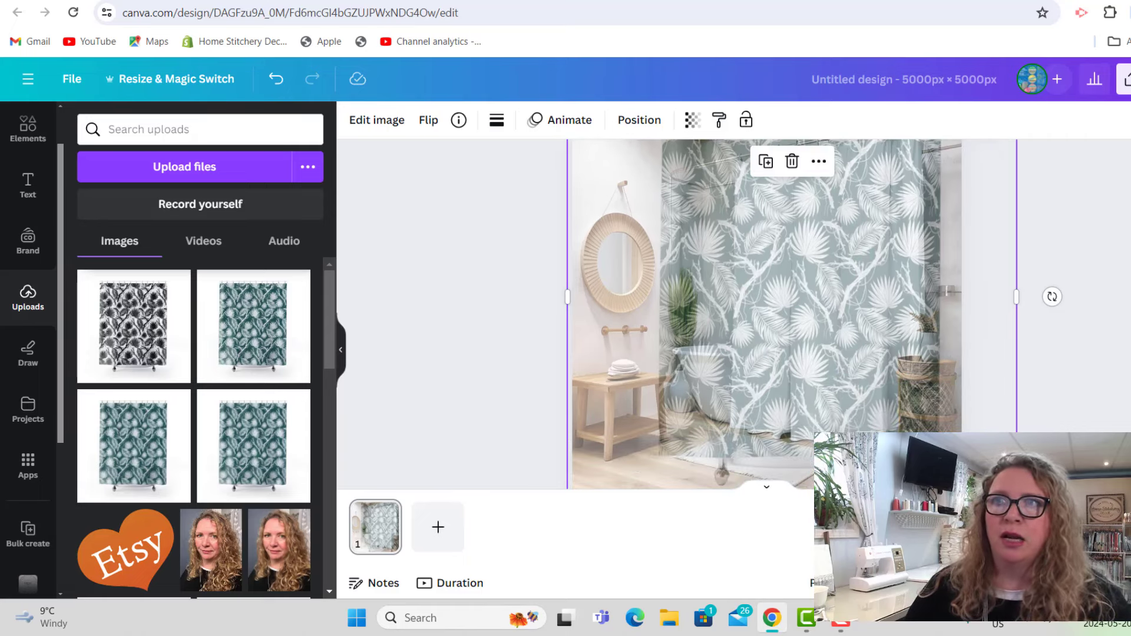
scroll(923, 189, up, 2)
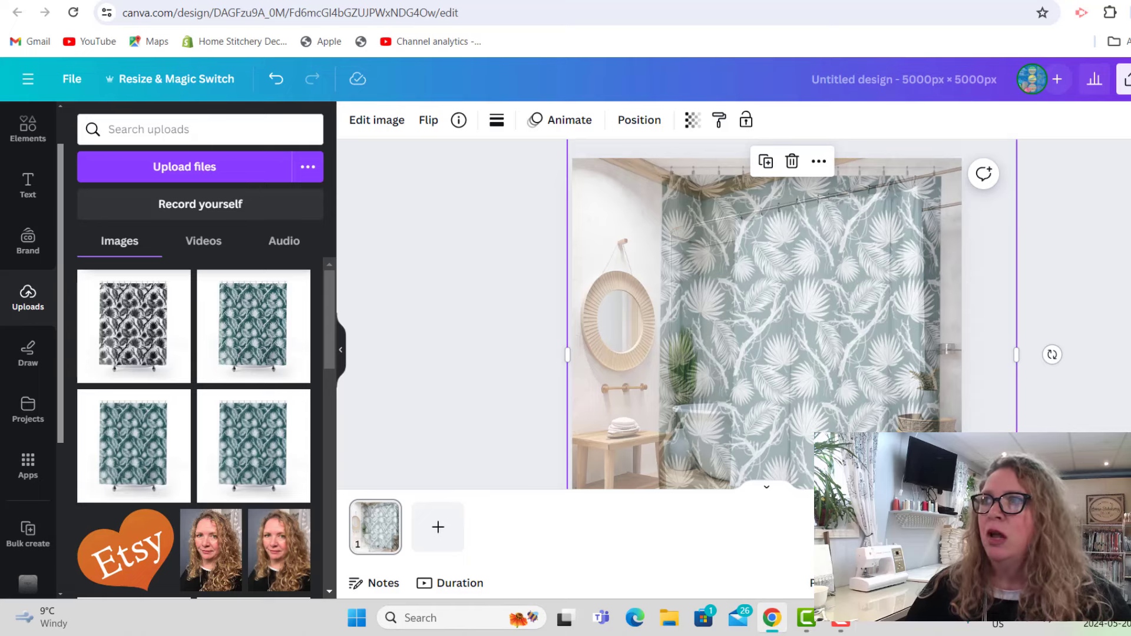
scroll(825, 353, down, 1)
scroll(824, 354, up, 1)
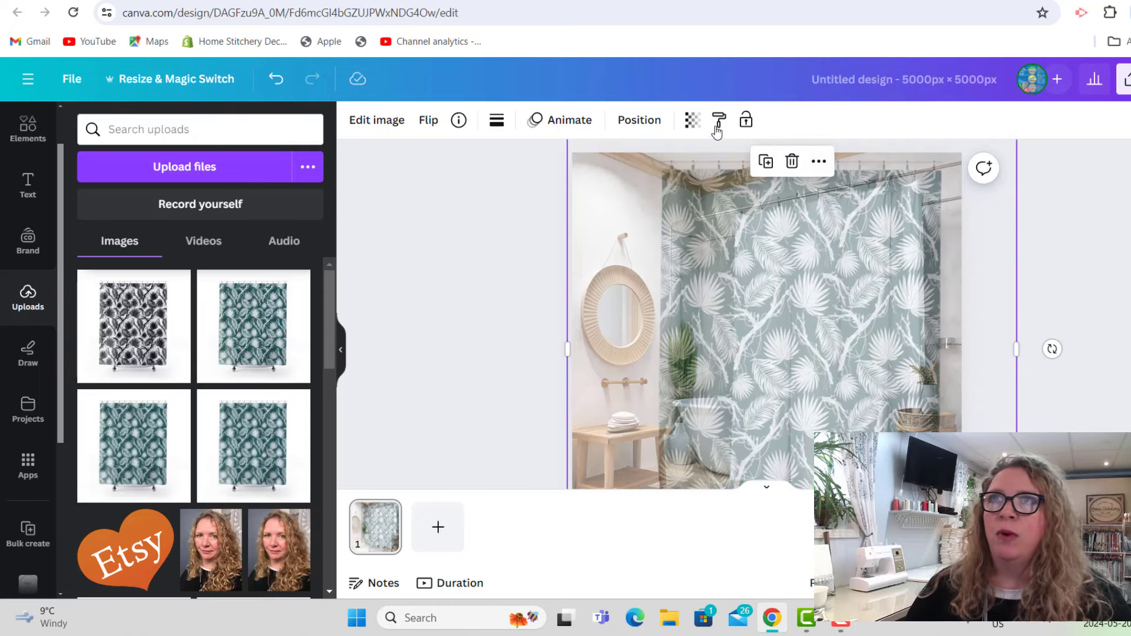
Step: Set the palm-leaf image's transparency back to 100 and move it backward behind the bathroom mockup
click(692, 120)
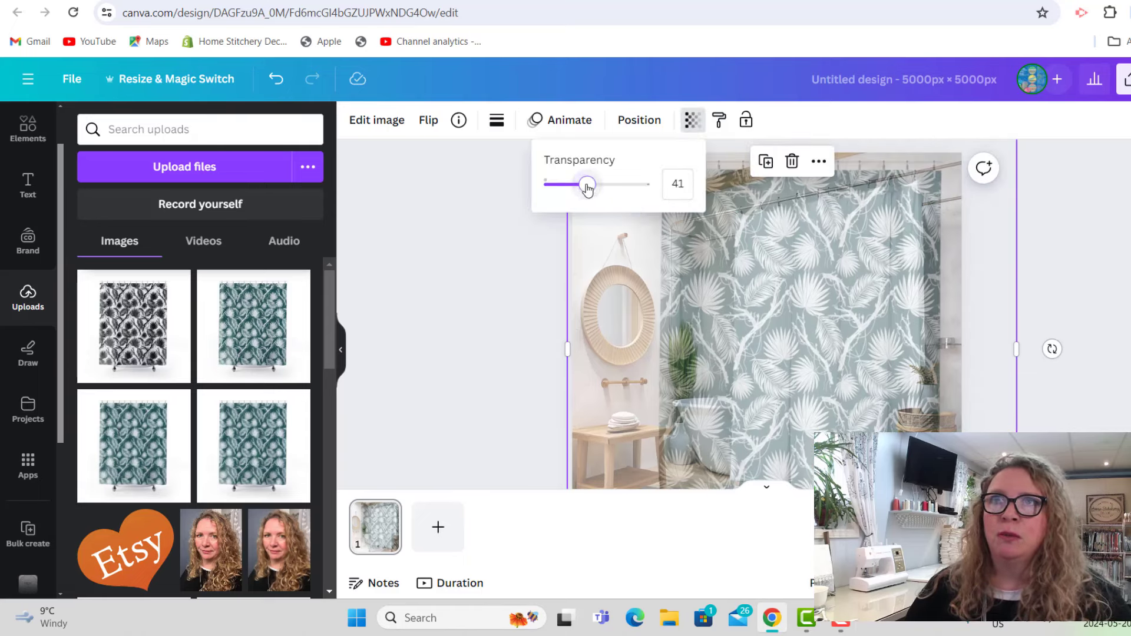
drag(587, 188, 660, 186)
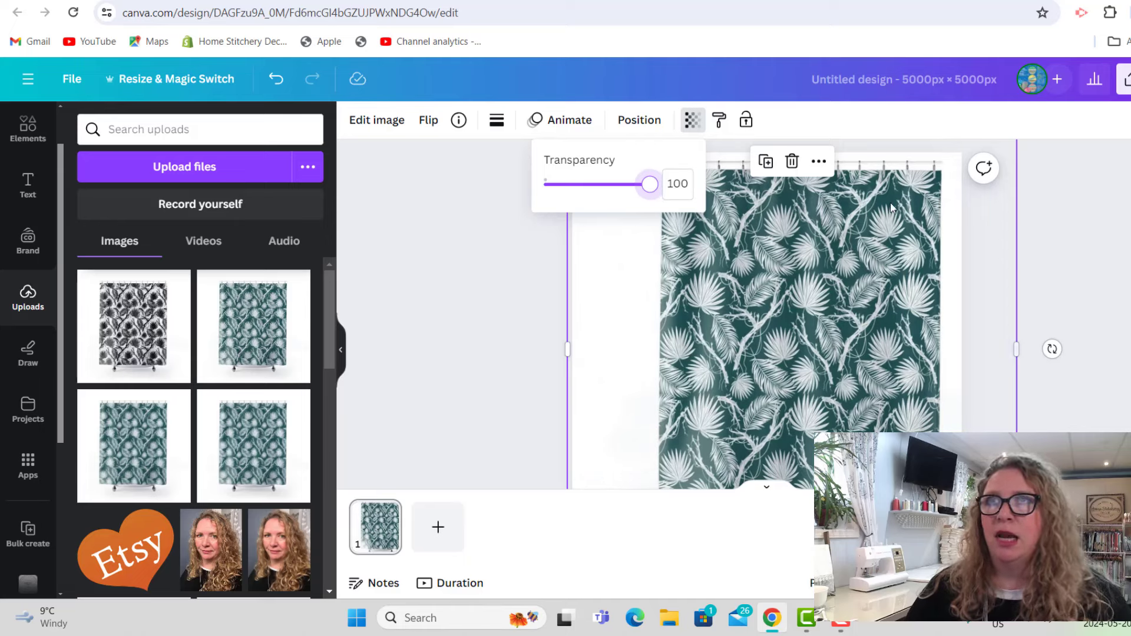
click(639, 120)
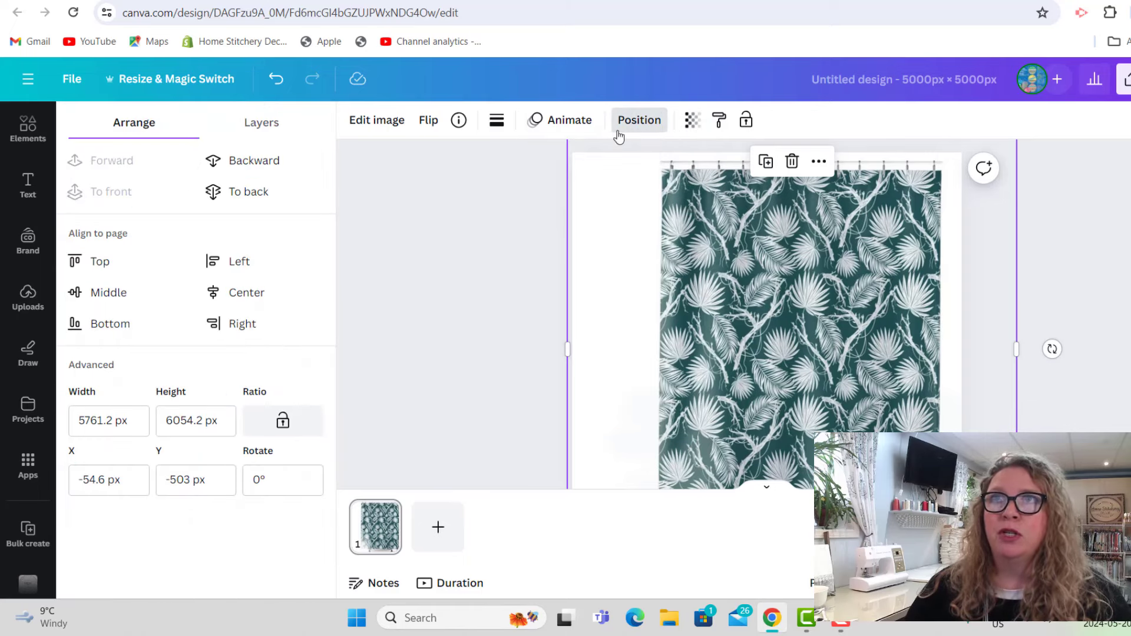
click(262, 165)
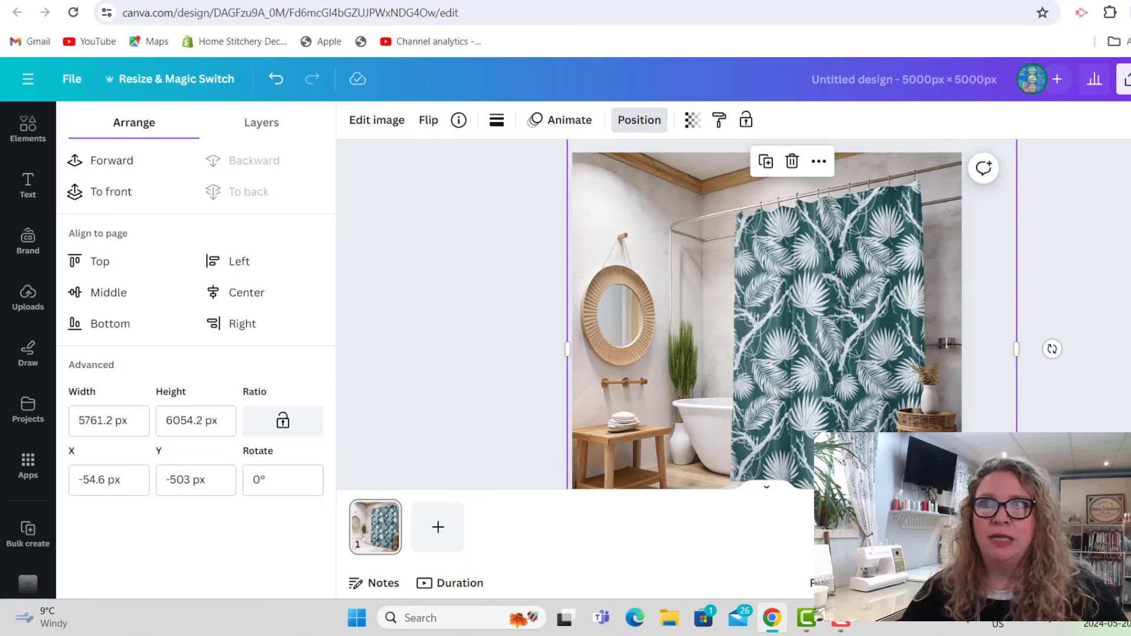
scroll(765, 312, down, 3)
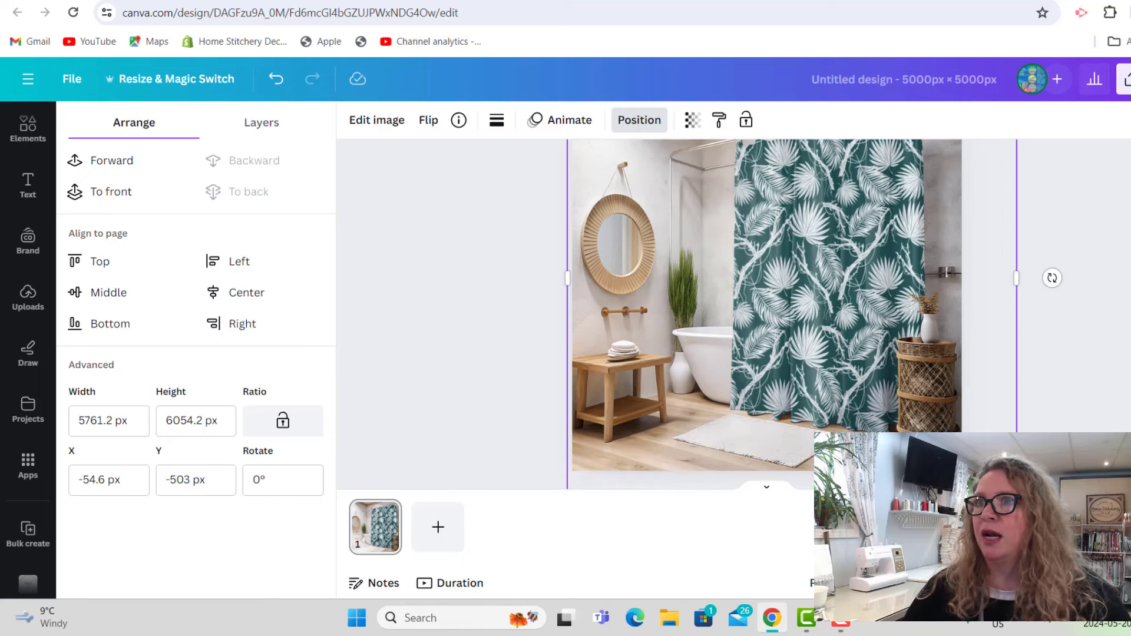
scroll(766, 312, up, 1)
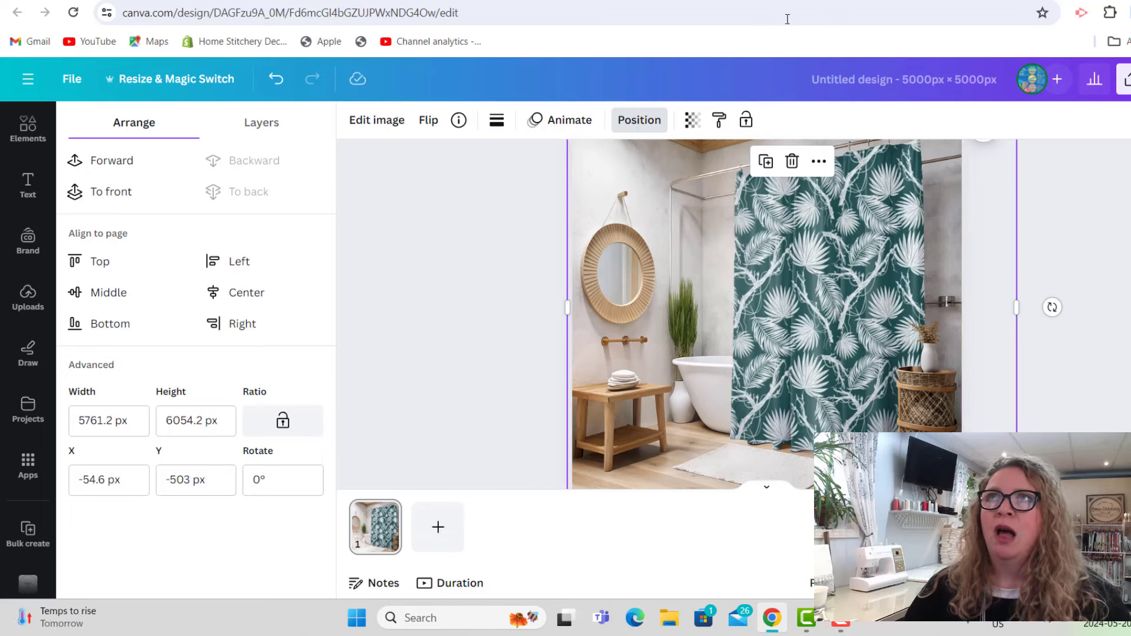
Step: Switch to Printify and open the image preview of the unpublished green palm-leaf shower curtain
click(282, 0)
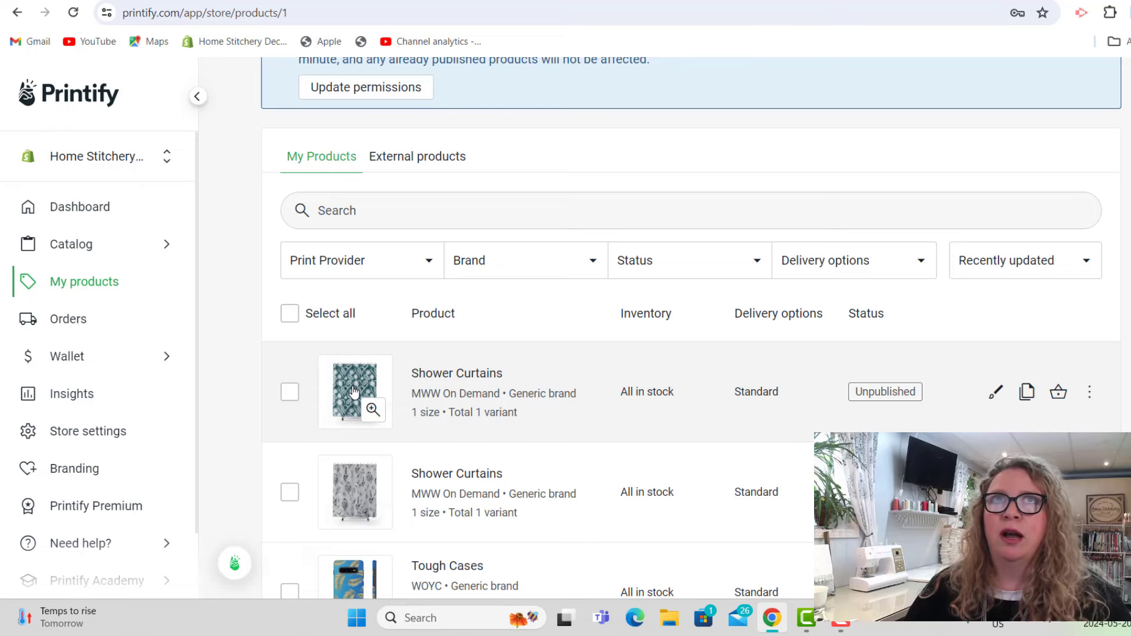
click(353, 391)
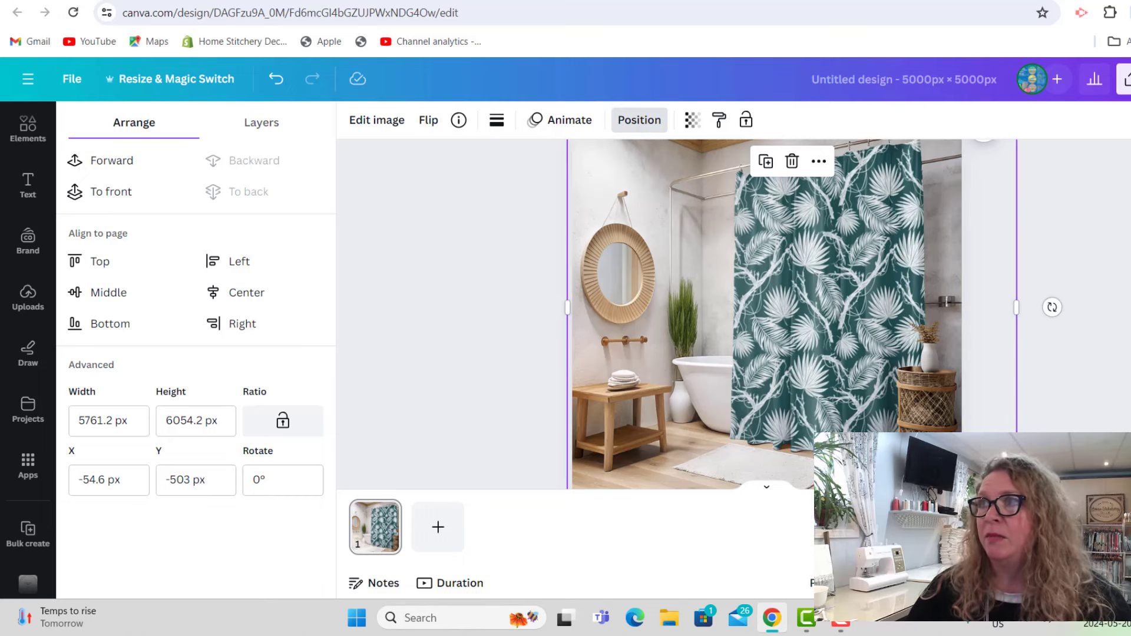
Step: Download the finished shower curtain mockup as a JPG at 5,000 × 5,000 px
click(1125, 79)
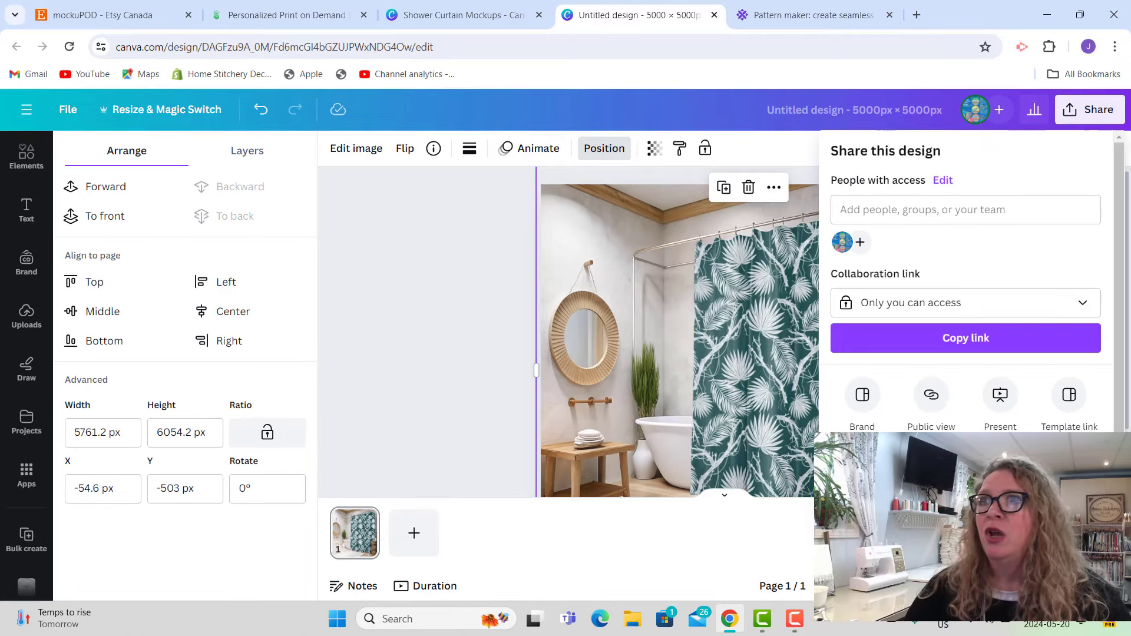
click(911, 467)
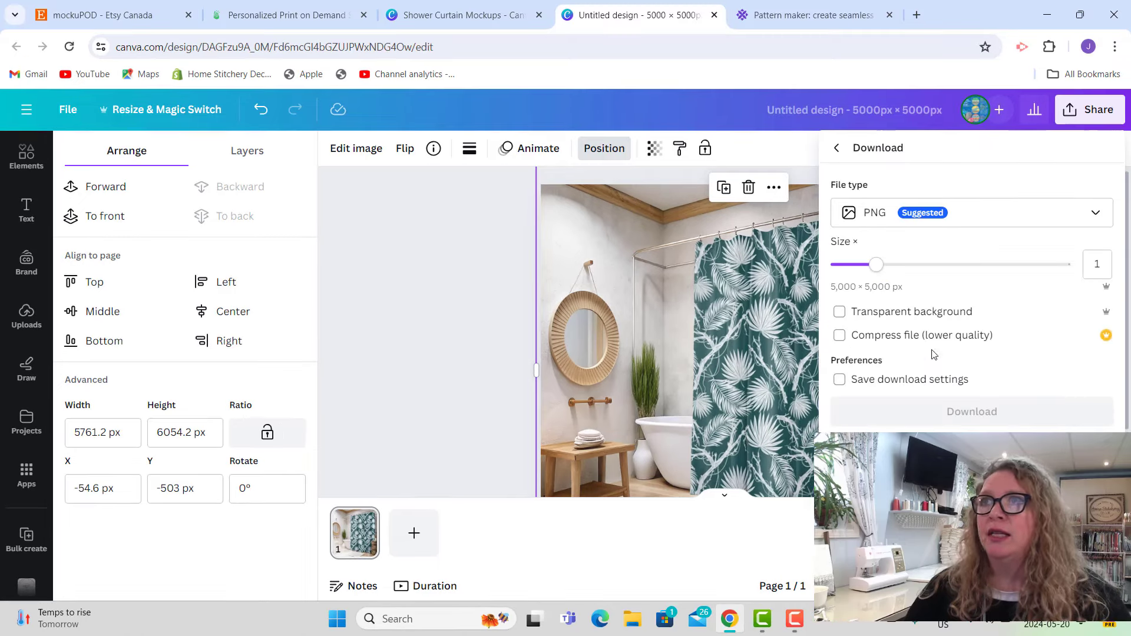
click(988, 217)
click(966, 268)
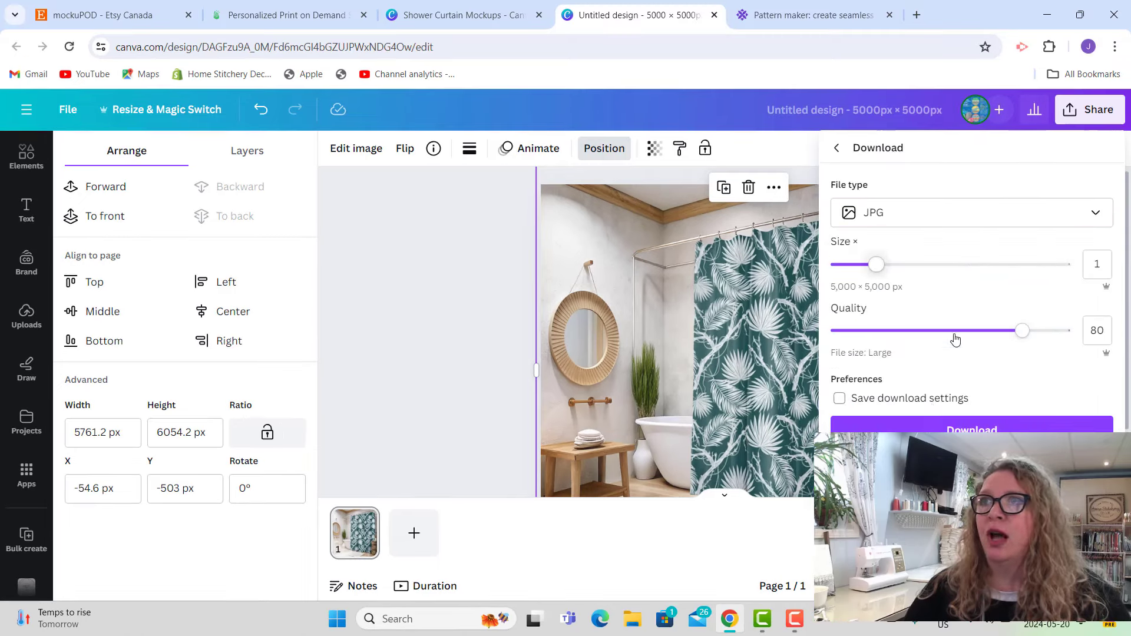
click(922, 406)
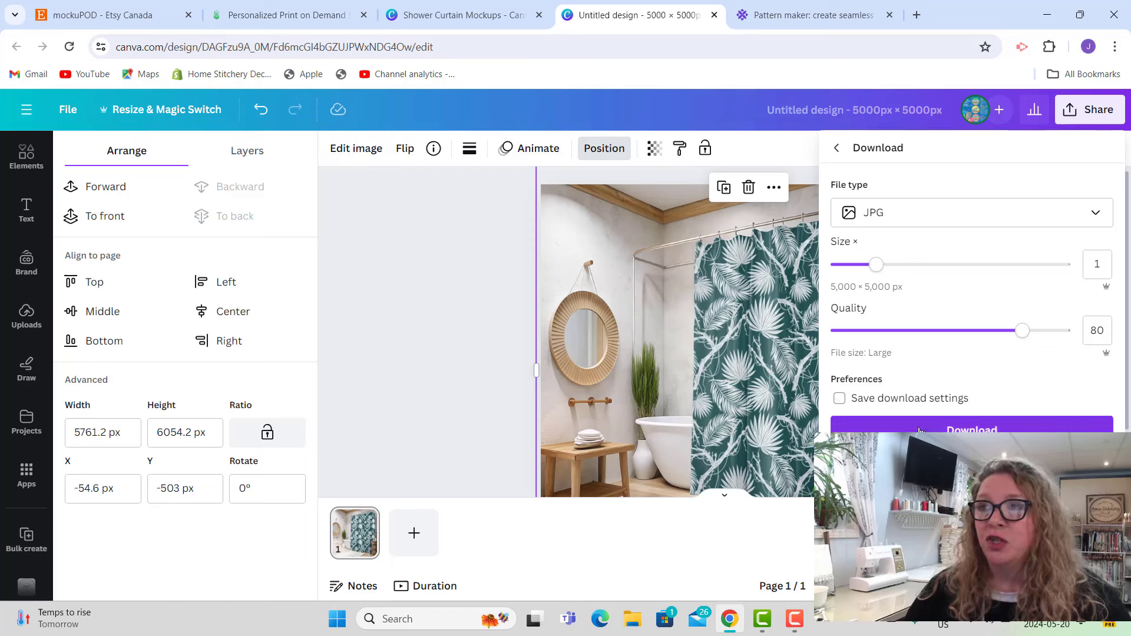
click(972, 425)
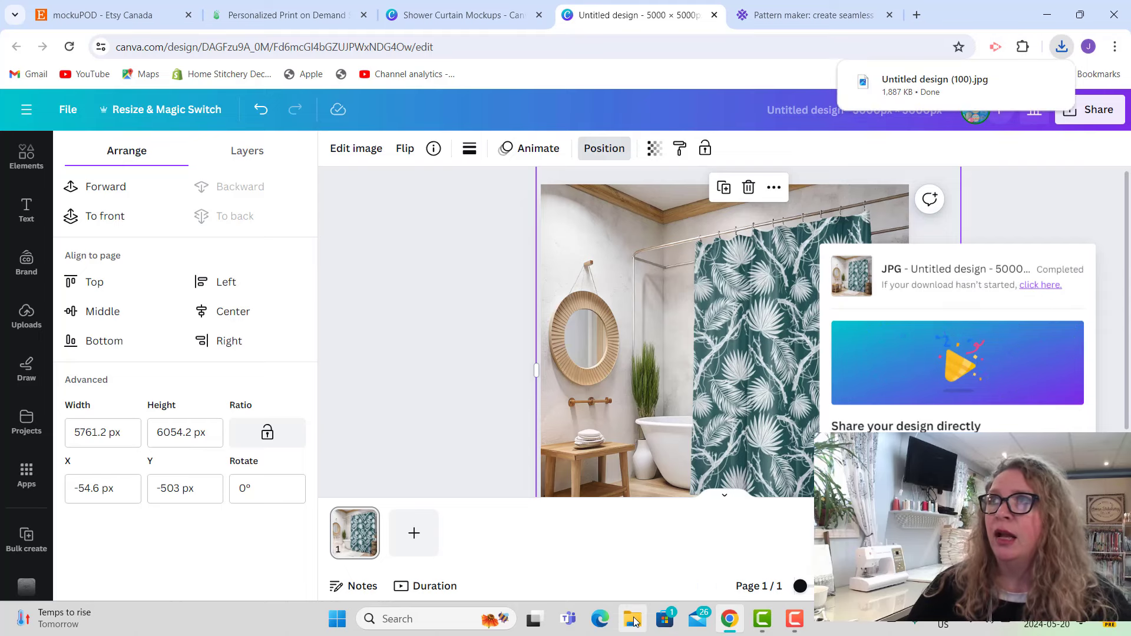
Step: Open the downloaded JPG to inspect the palm-leaf curtain mockup at full view, and close the image viewer
click(1062, 48)
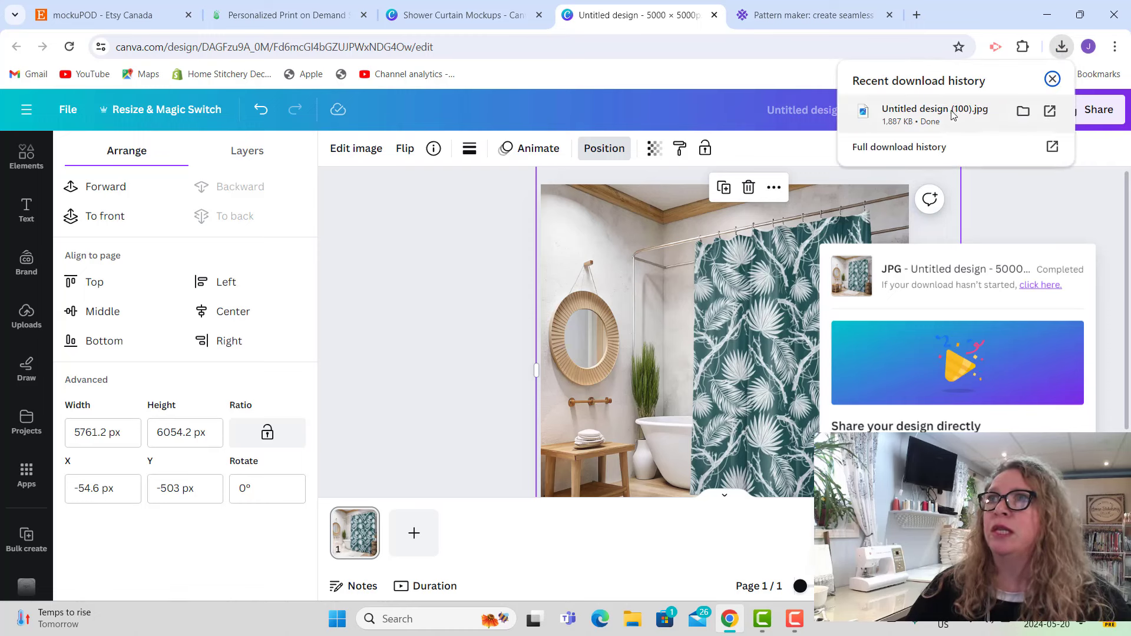
click(934, 112)
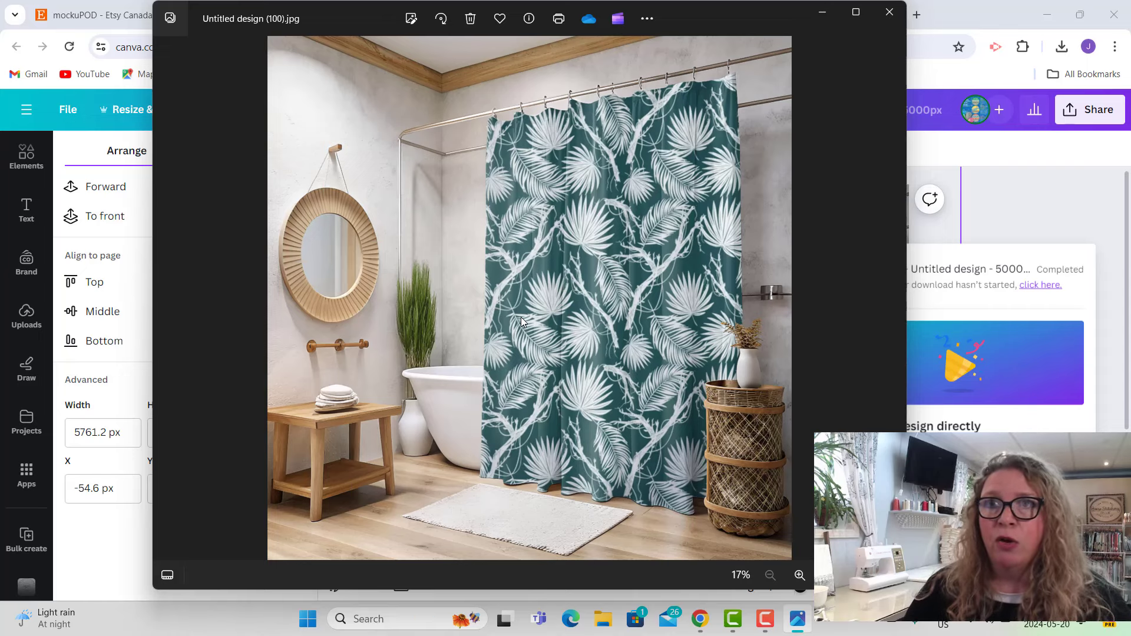
click(889, 23)
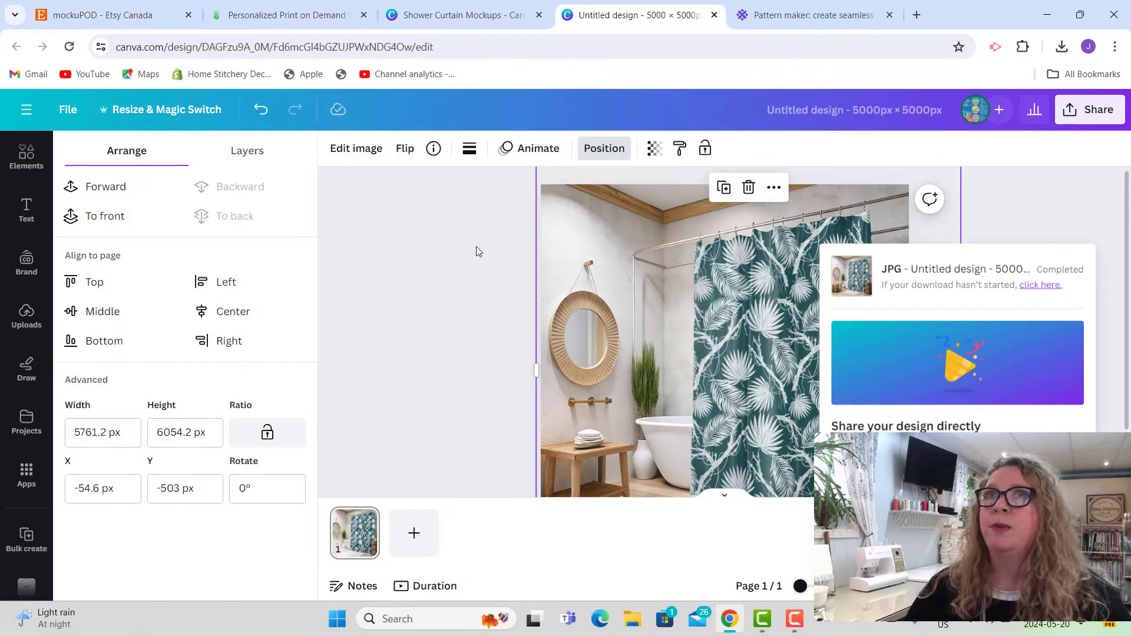
Step: Switch to Etsy, open mockuPOD's 38x Shower Curtain Mockup listing and look through its preview images up to the usage instructions
click(287, 20)
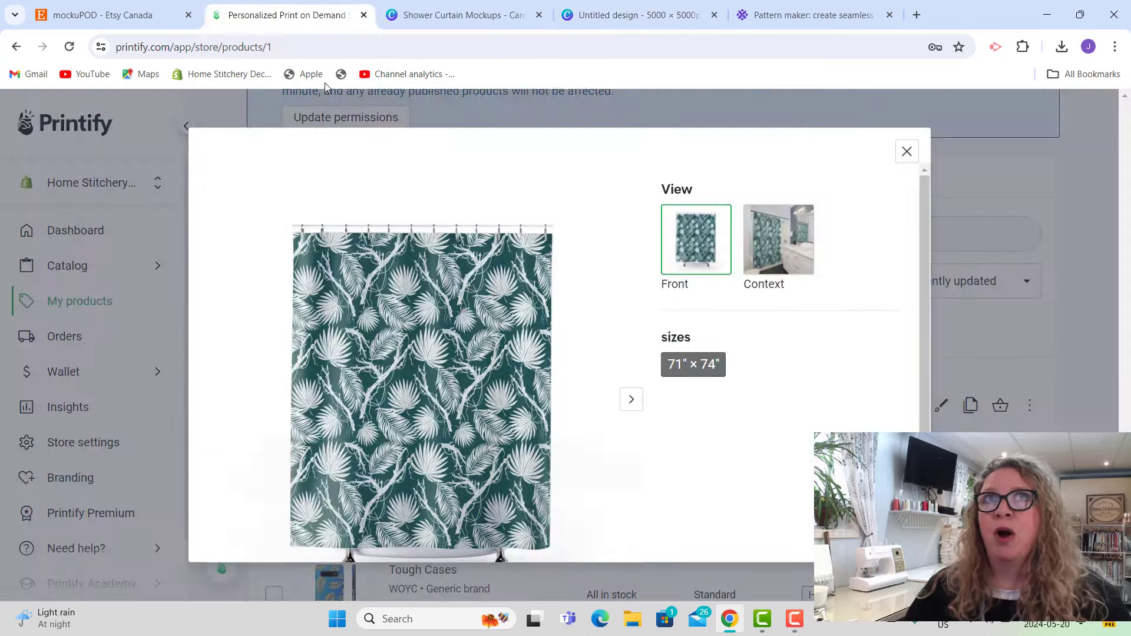
click(103, 15)
click(403, 350)
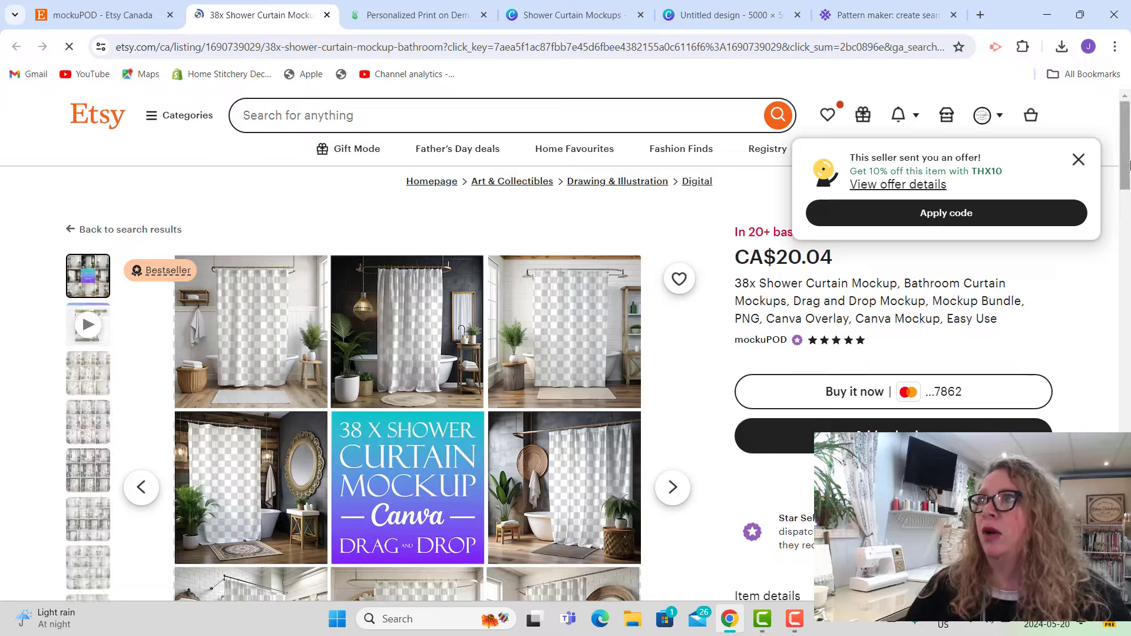
scroll(114, 284, down, 3)
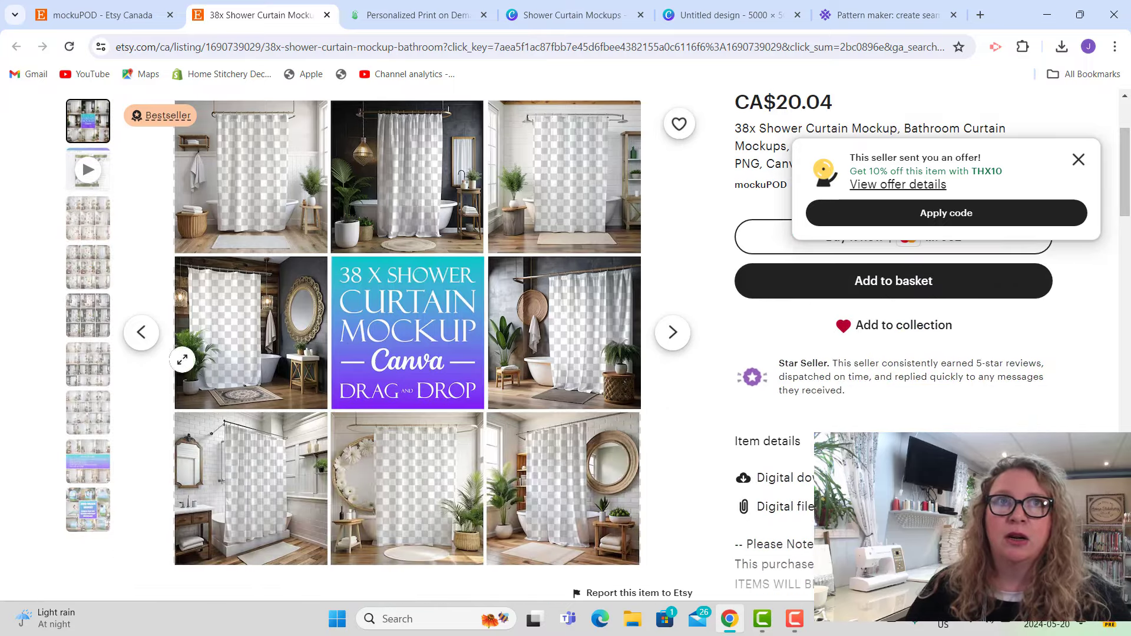
click(92, 285)
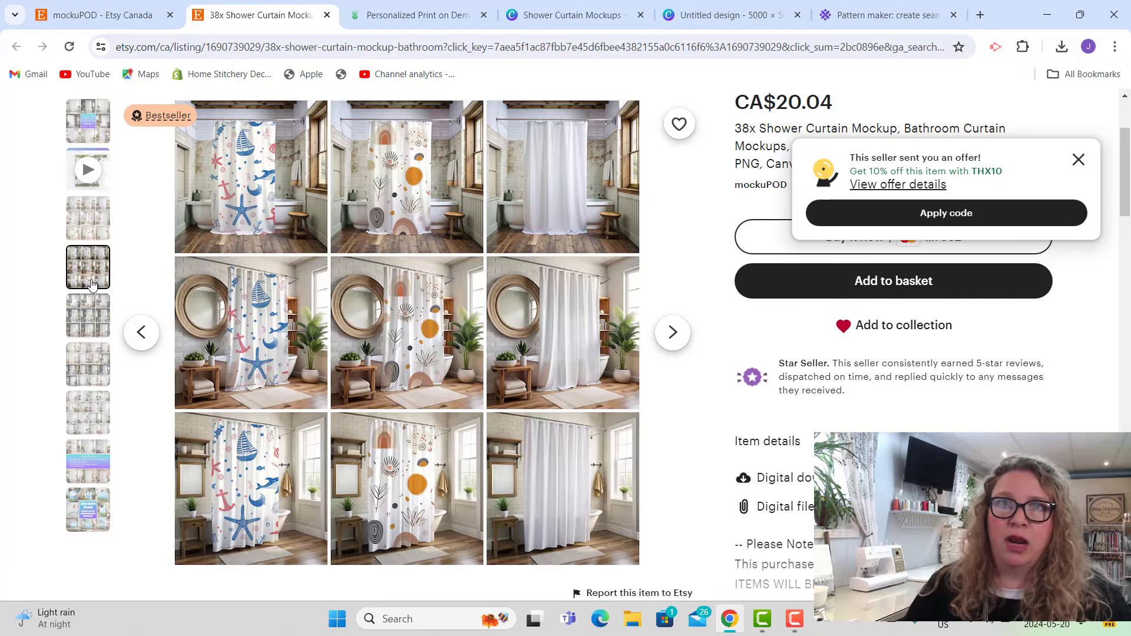
click(98, 325)
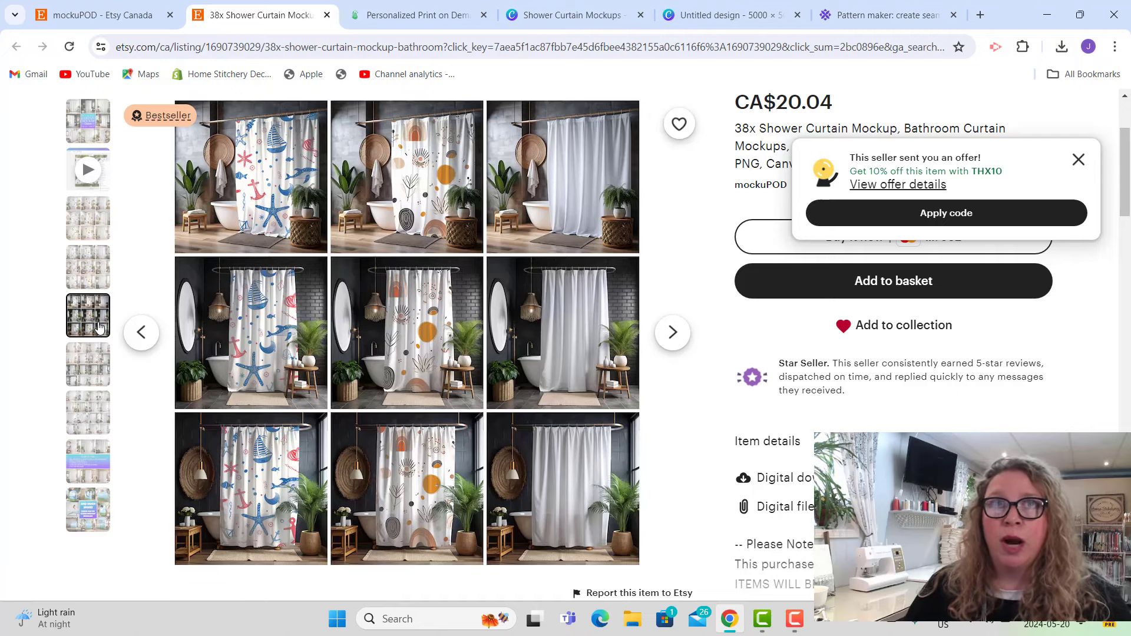
click(89, 360)
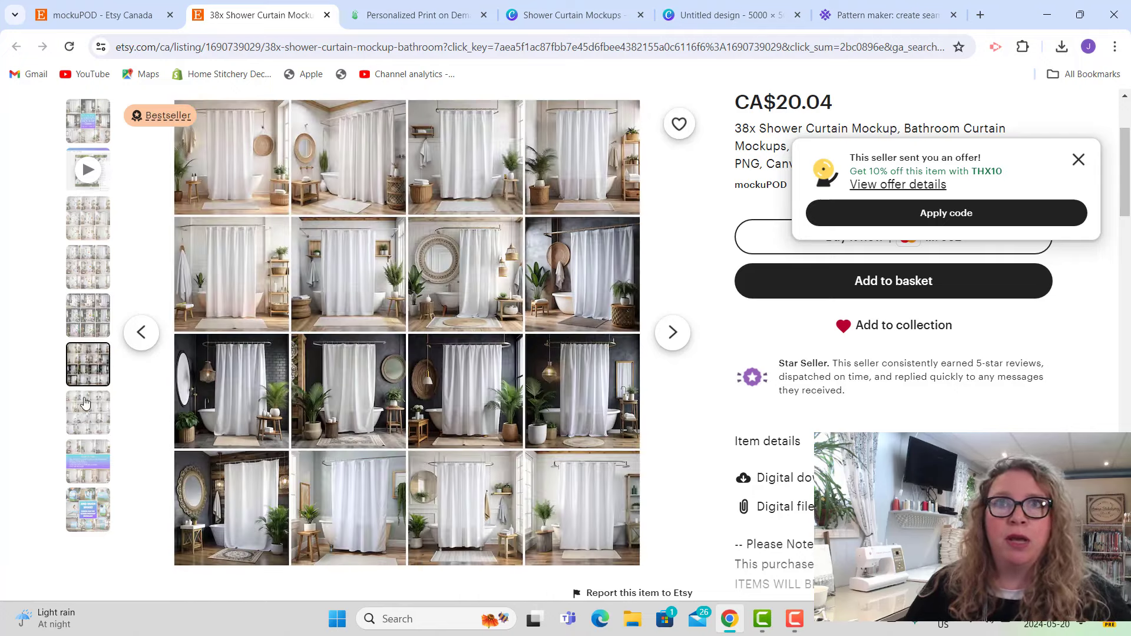
click(85, 468)
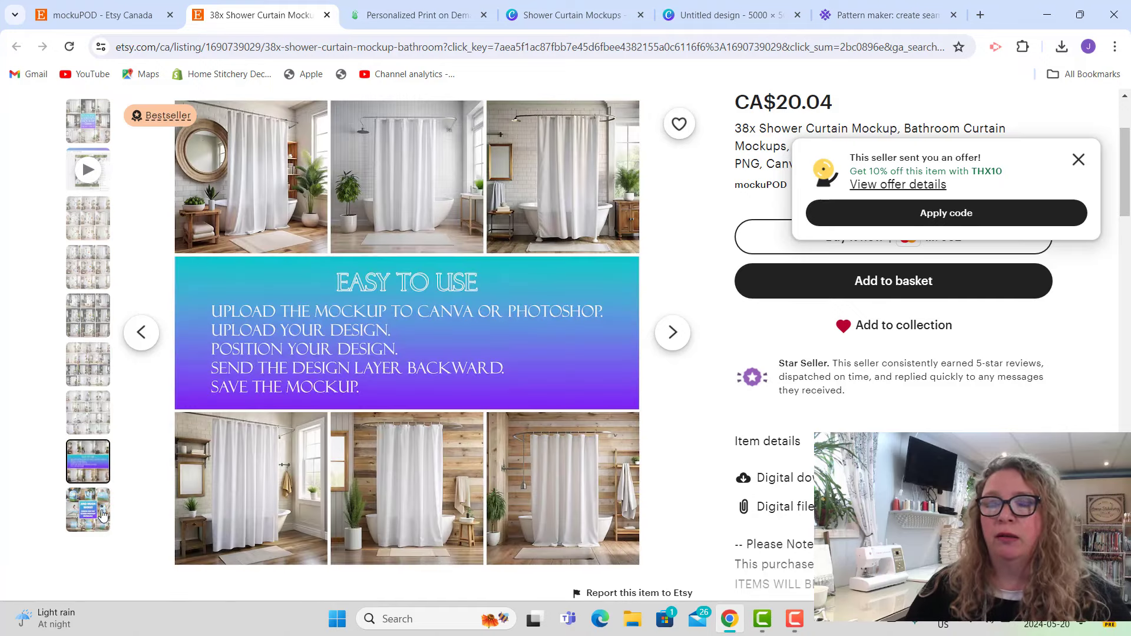